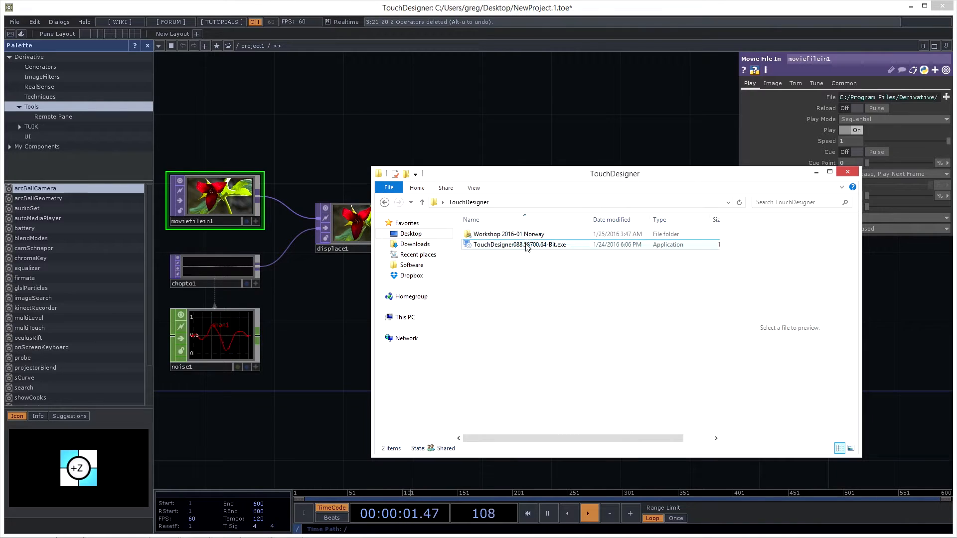
- Open the Workshop 2016-01 Norway folder, and bring up the Wiki Categories page of the TouchDesigner wiki
double_click(499, 234)
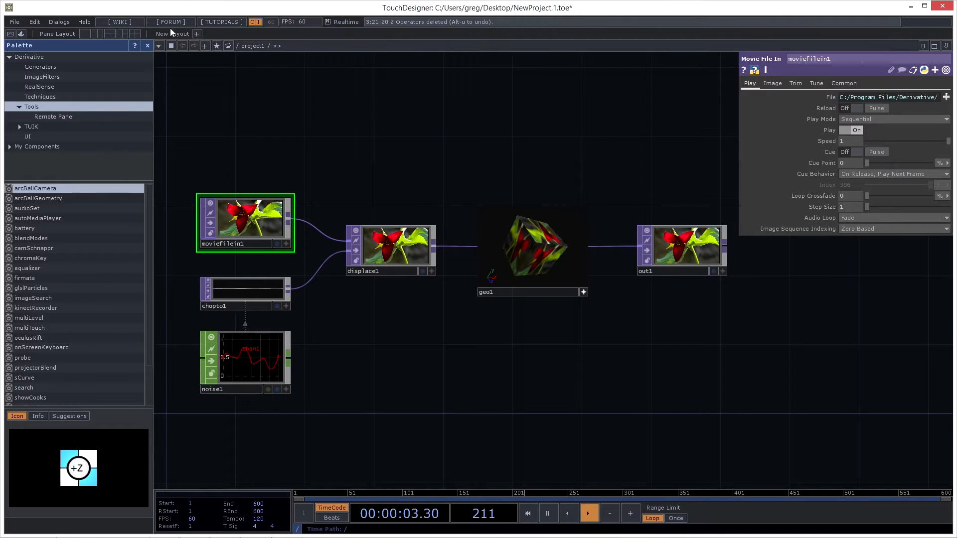
left_click(124, 21)
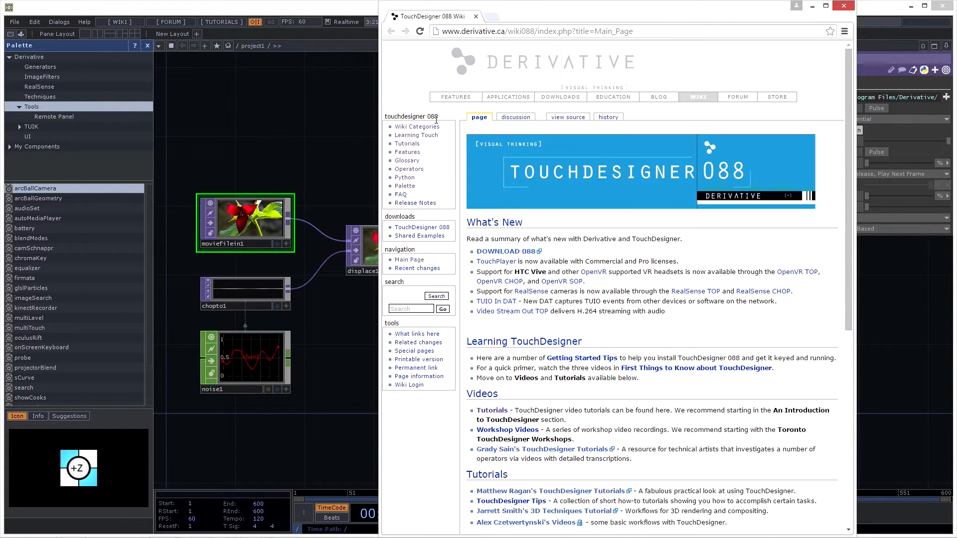
left_click(422, 309)
left_click(416, 128)
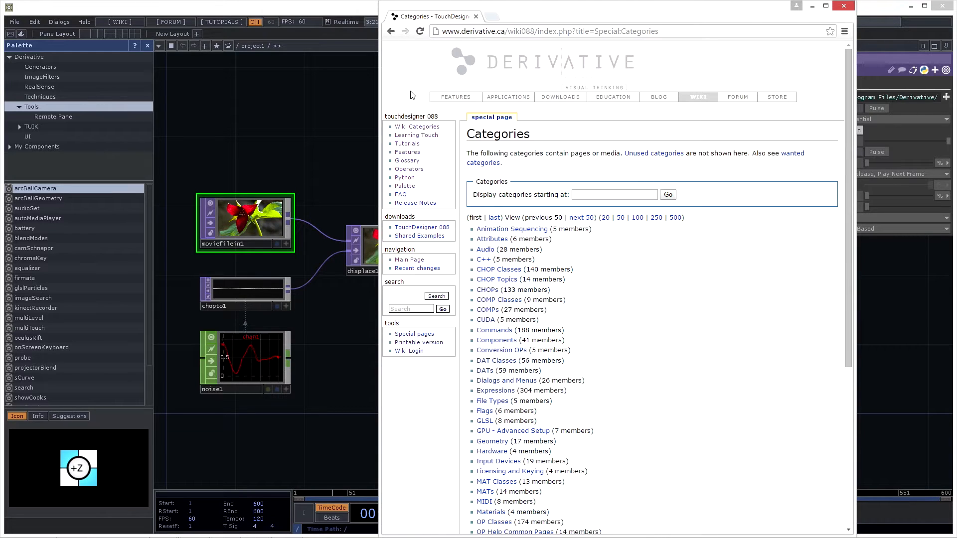
- View the TouchDesigner forum and the wiki's tutorials and Learning Touch pages, and minimize the browser
left_click(171, 22)
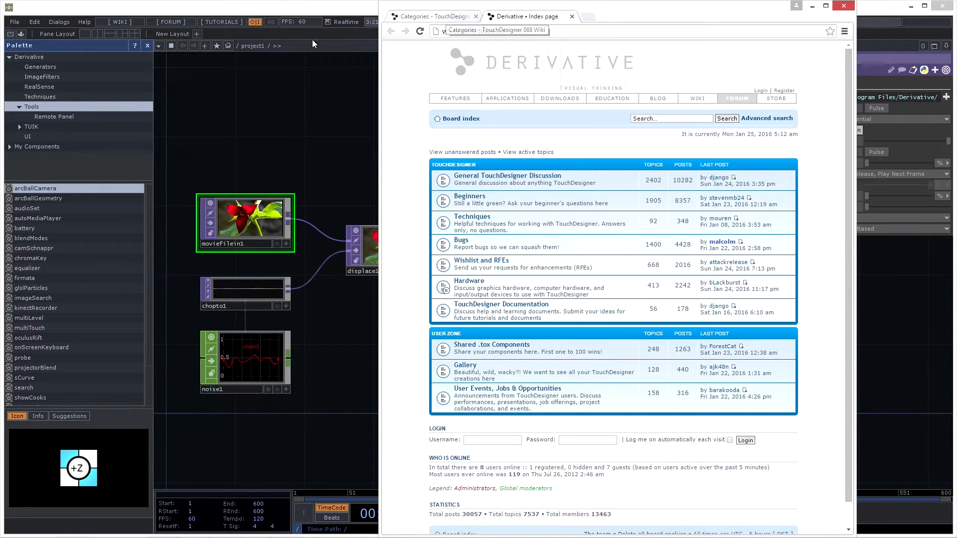
left_click(223, 22)
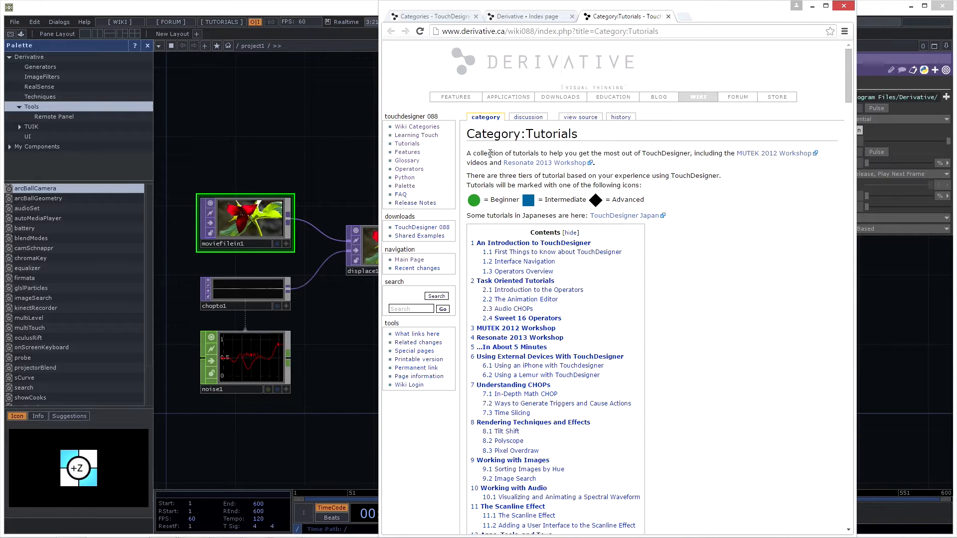
left_click(425, 139)
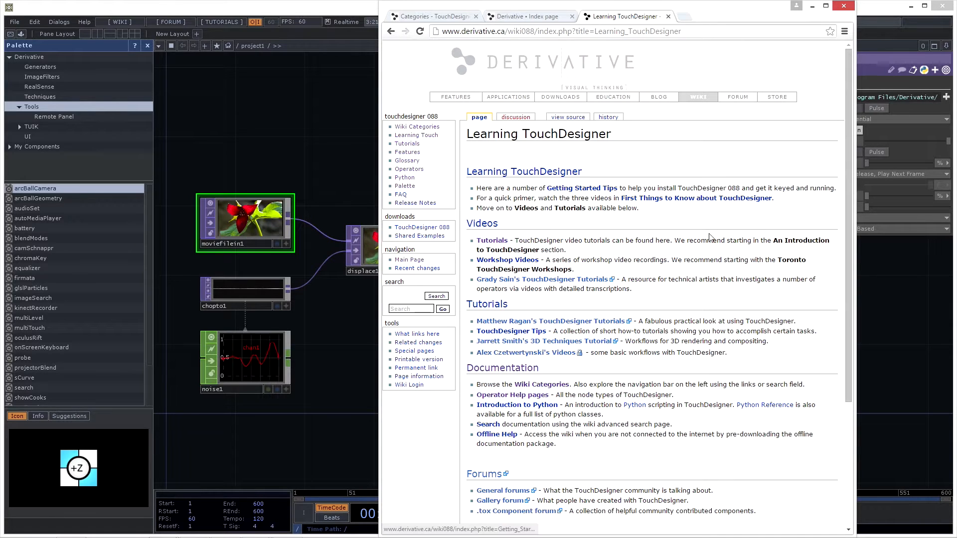
left_click(812, 7)
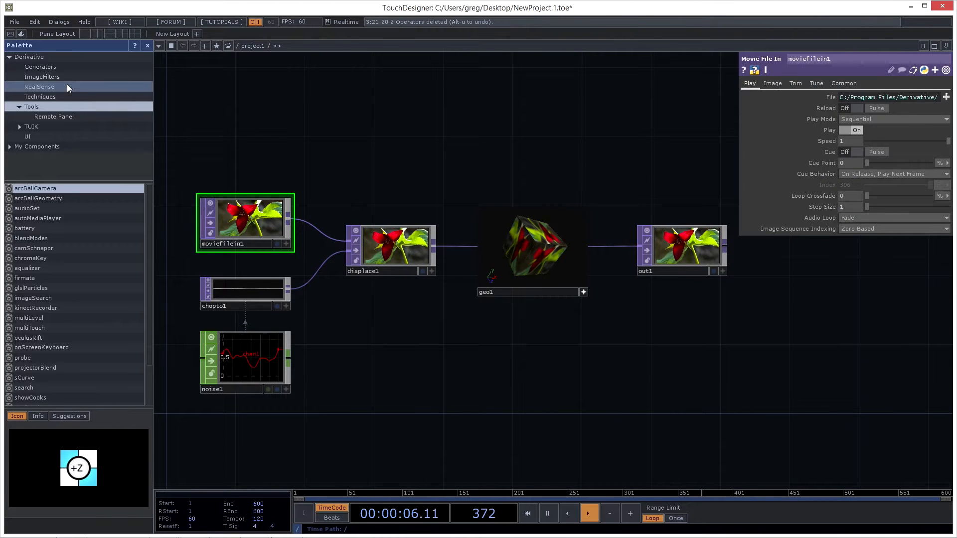
- Open Operator Snippets and display the example network for the Movie File In TOP
left_click(86, 22)
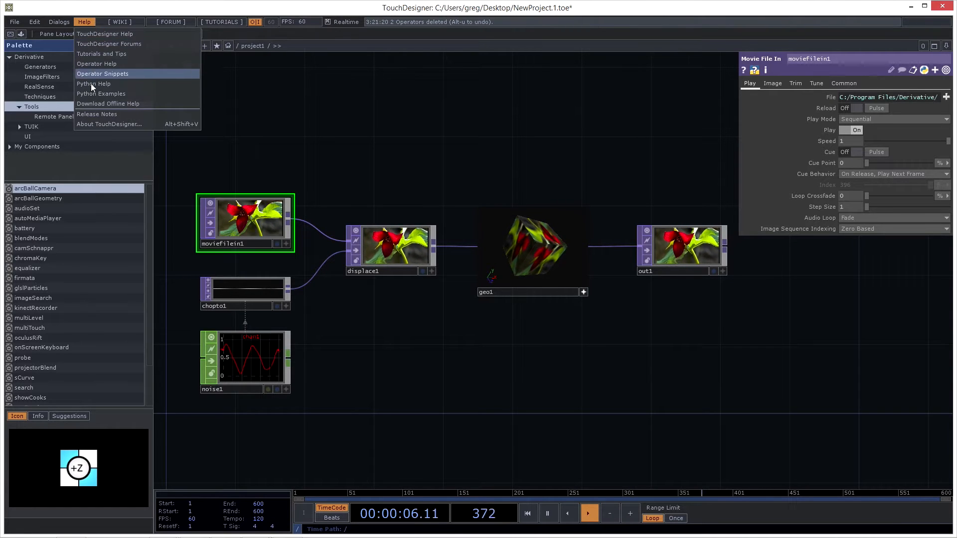
left_click(115, 75)
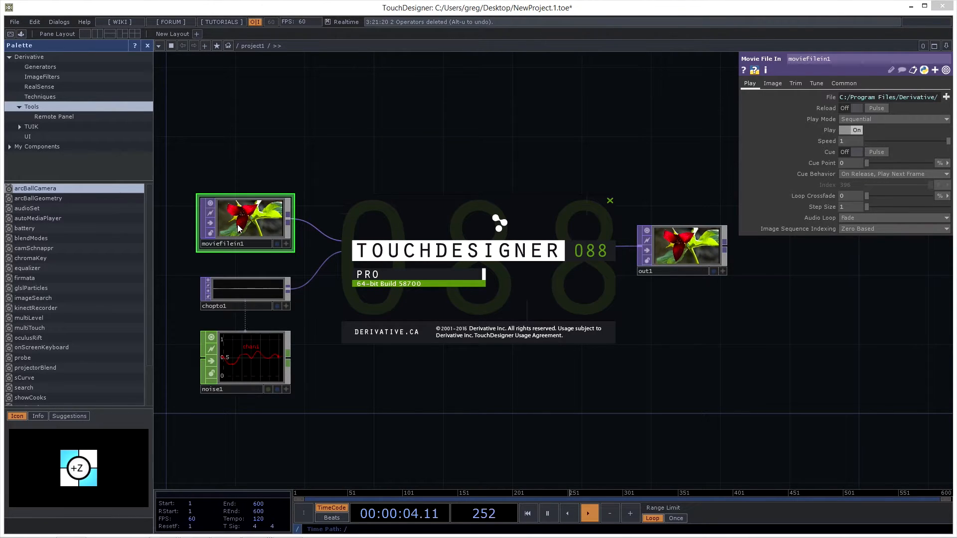
left_click(268, 367)
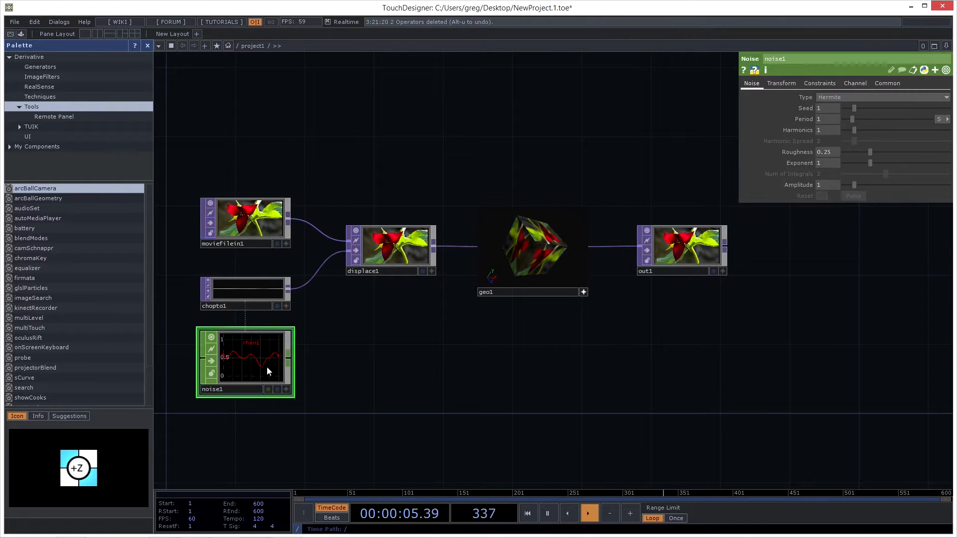
left_click(248, 228)
mouse_move(254, 528)
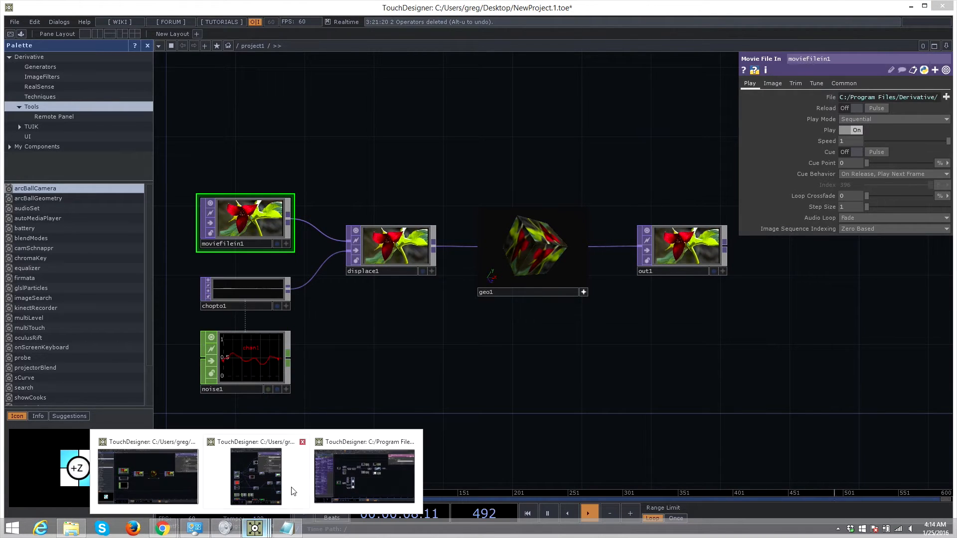
left_click(366, 471)
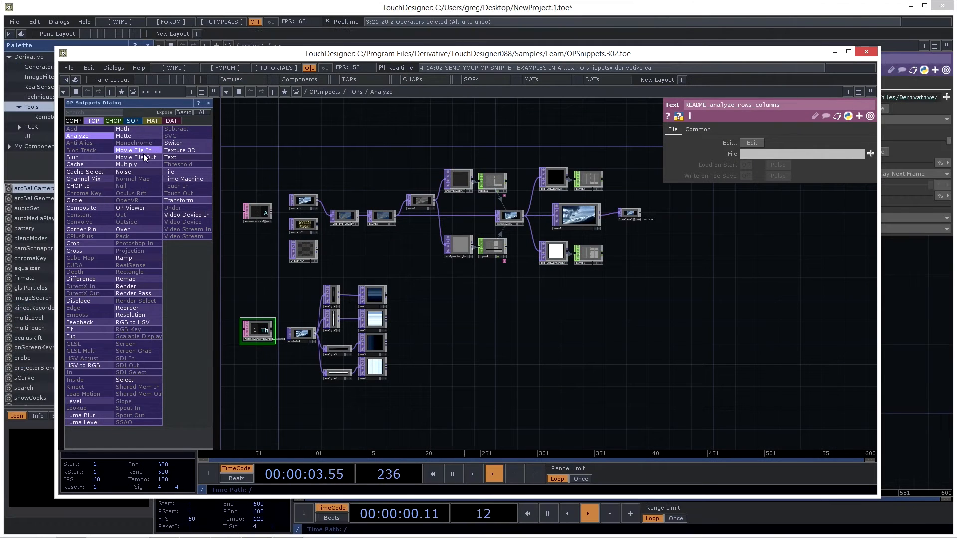
left_click(138, 153)
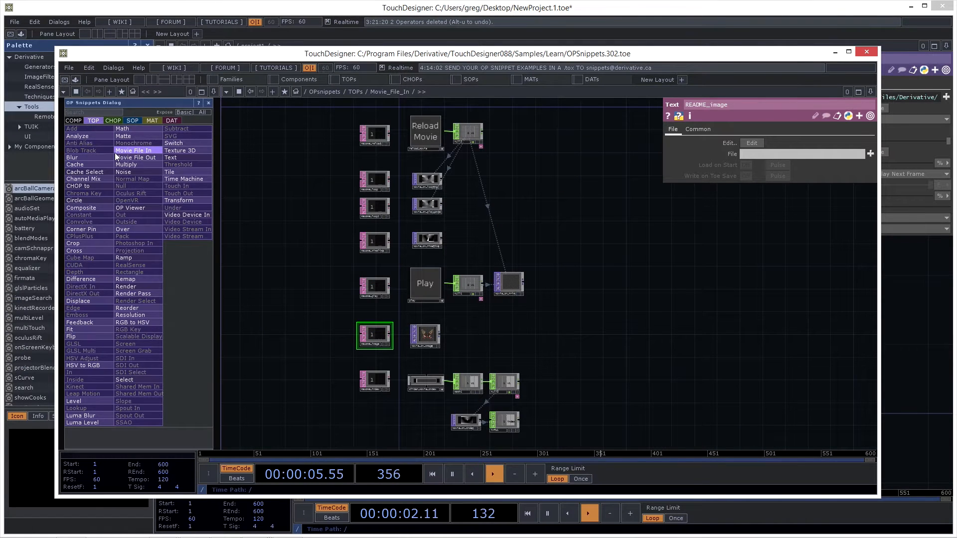
- Examine the Movie File In example's README notes and reload, looping, play-once and timeline nodes, and close the snippets window
scroll(397, 143, "up", 5)
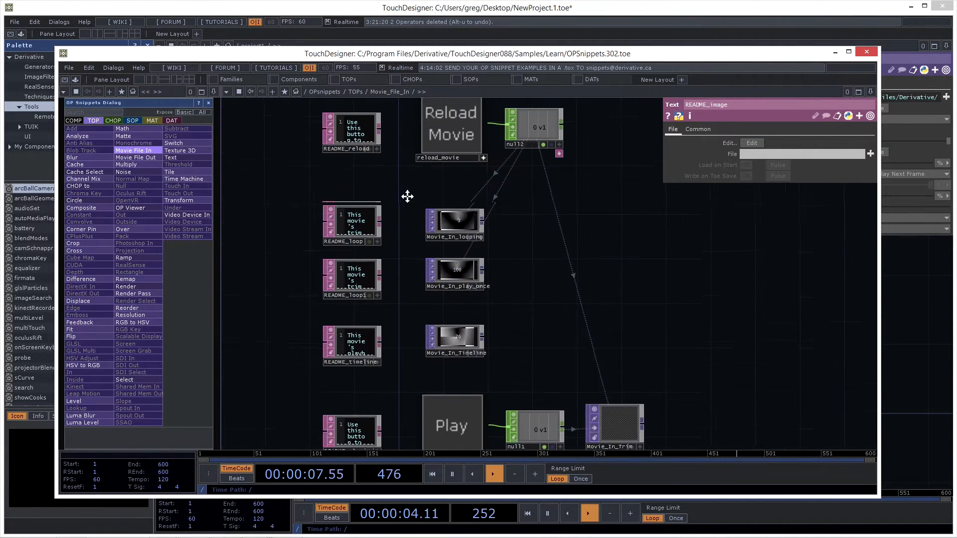
scroll(401, 192, "up", 5)
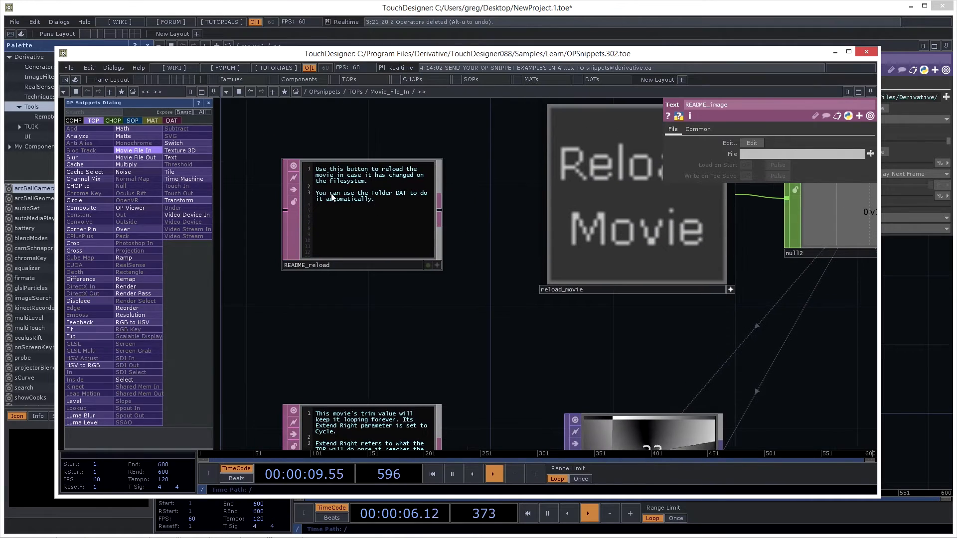
left_click_drag(502, 277, 327, 214)
scroll(393, 294, "down", 3)
left_click_drag(604, 332, 621, 242)
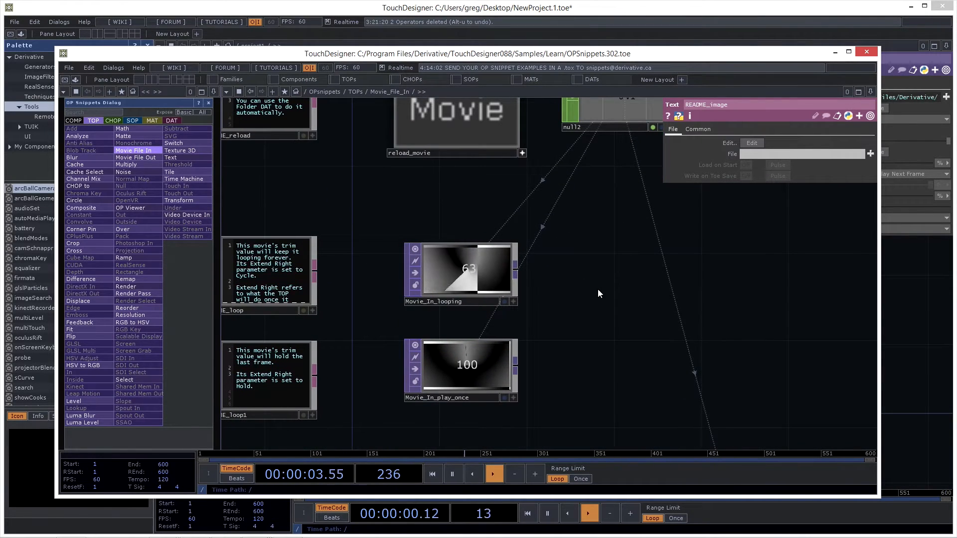
scroll(593, 287, "down", 4)
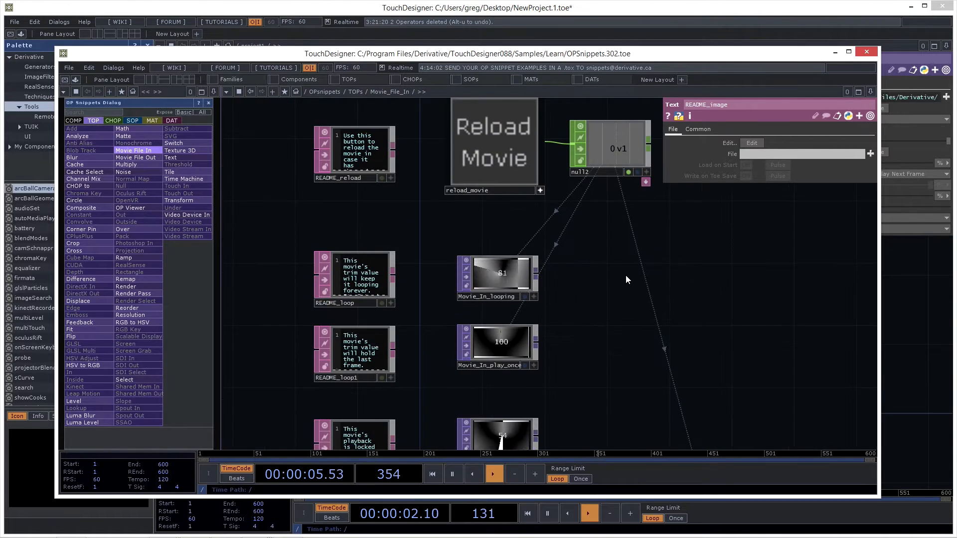
left_click_drag(626, 275, 567, 300)
left_click_drag(552, 333, 556, 270)
scroll(573, 329, "down", 2)
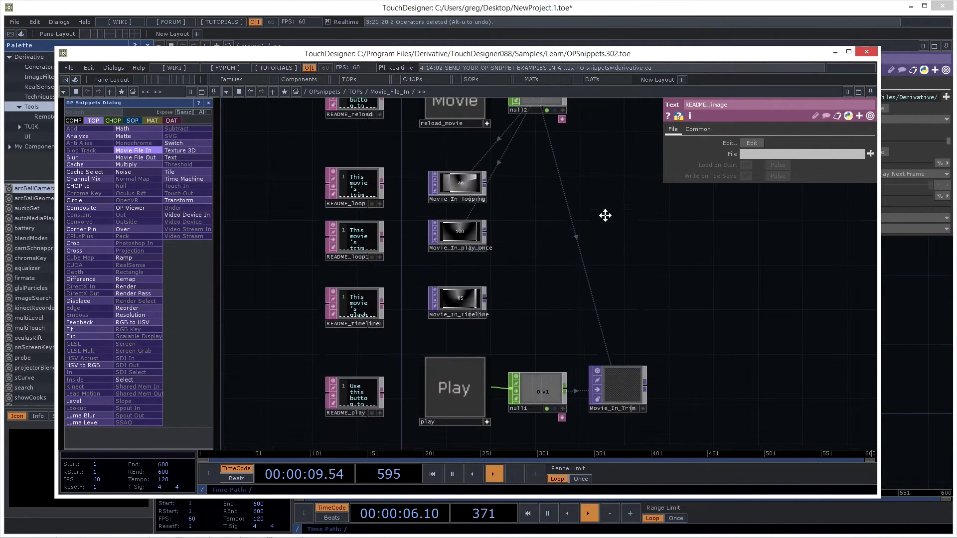
left_click_drag(605, 215, 609, 256)
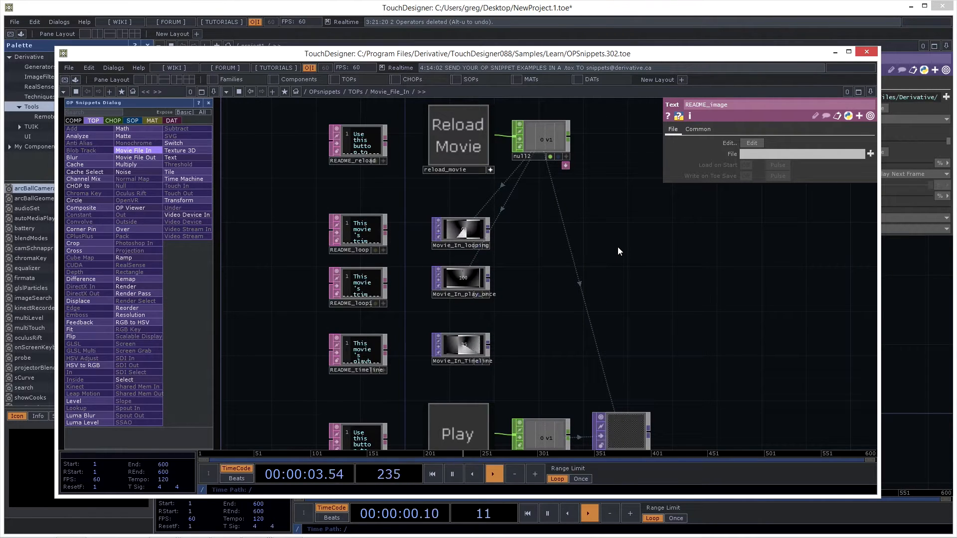
left_click_drag(611, 215, 621, 237)
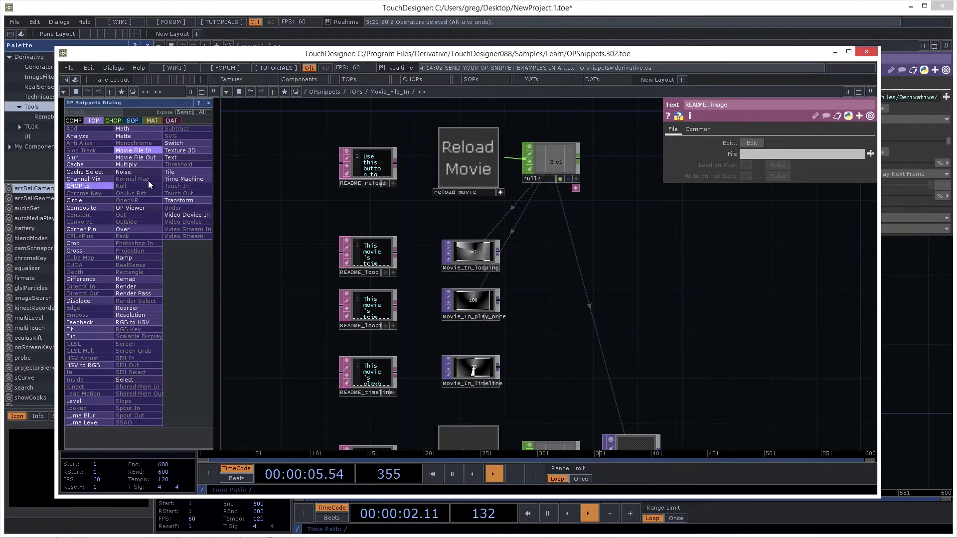
left_click(867, 51)
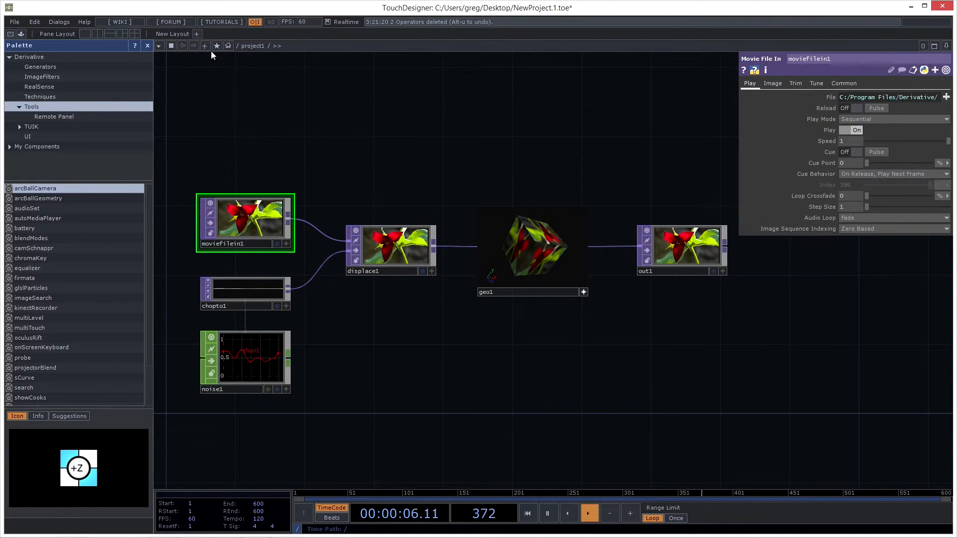
- Check the TouchDesigner version and build information, and close the About window
left_click(91, 23)
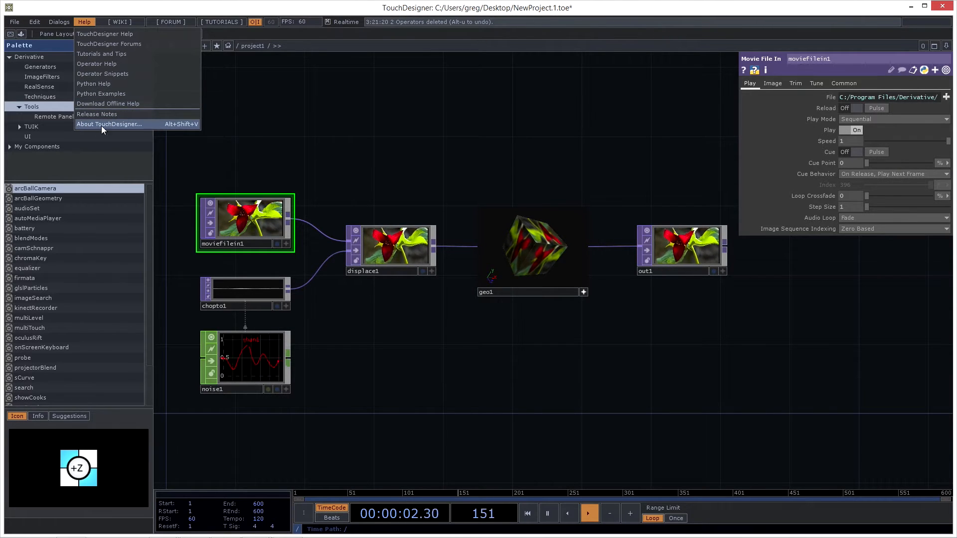
left_click(132, 123)
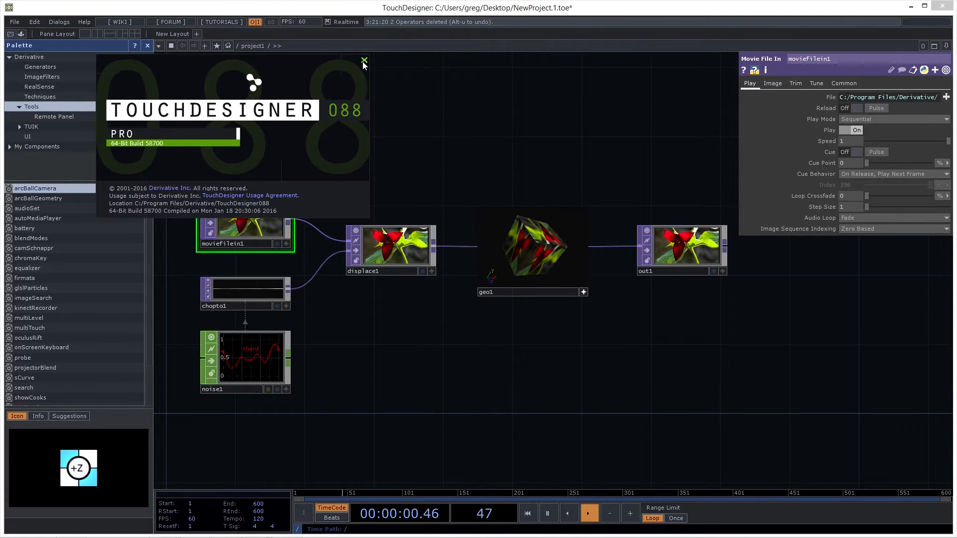
left_click(363, 61)
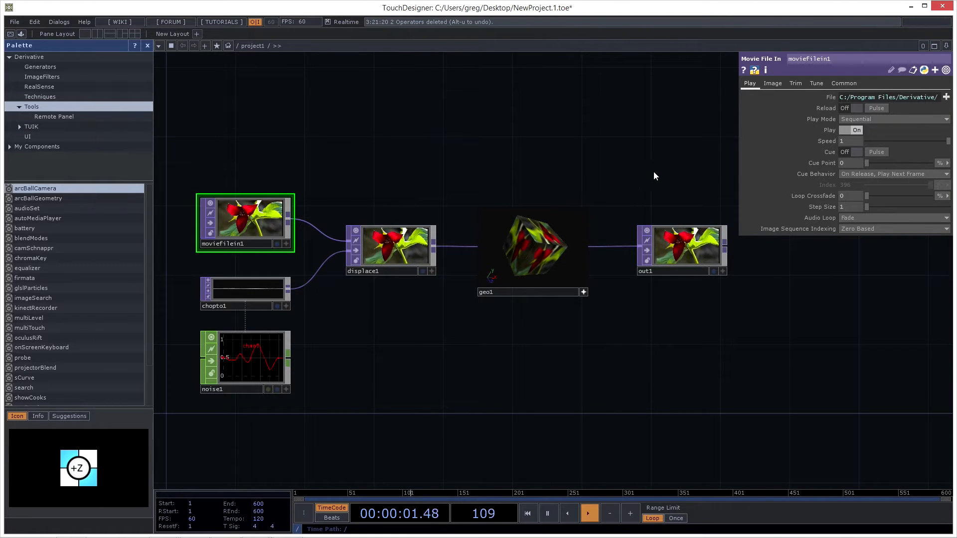
- Pause and resume the timeline several times to see its effect on the node network, leaving it playing
left_click_drag(423, 143, 450, 113)
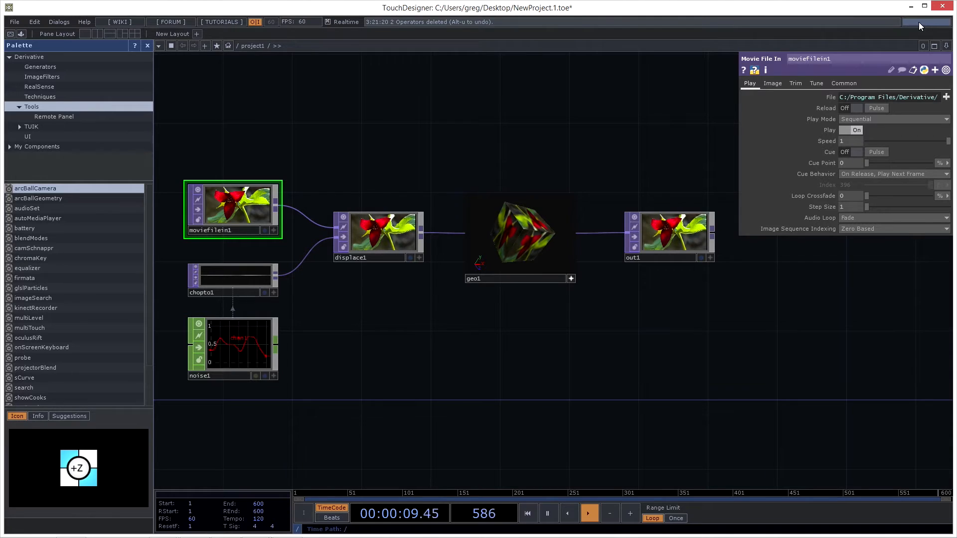
mouse_move(921, 23)
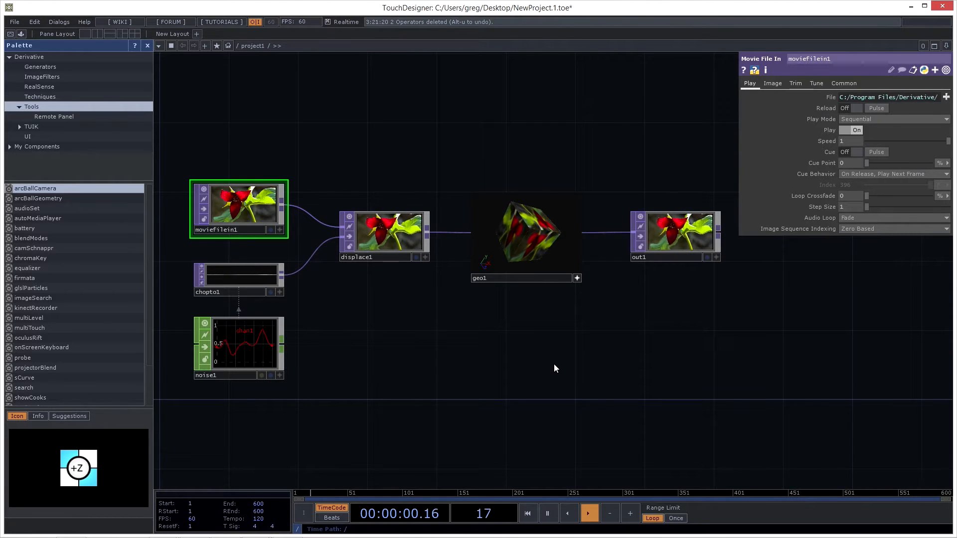
key("space")
key("space")
key("space")
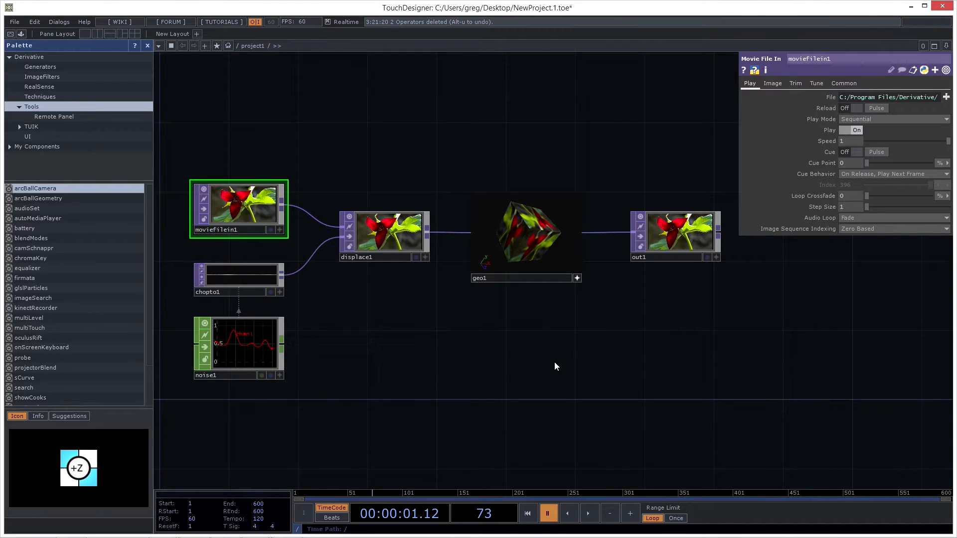
key("space")
key("space")
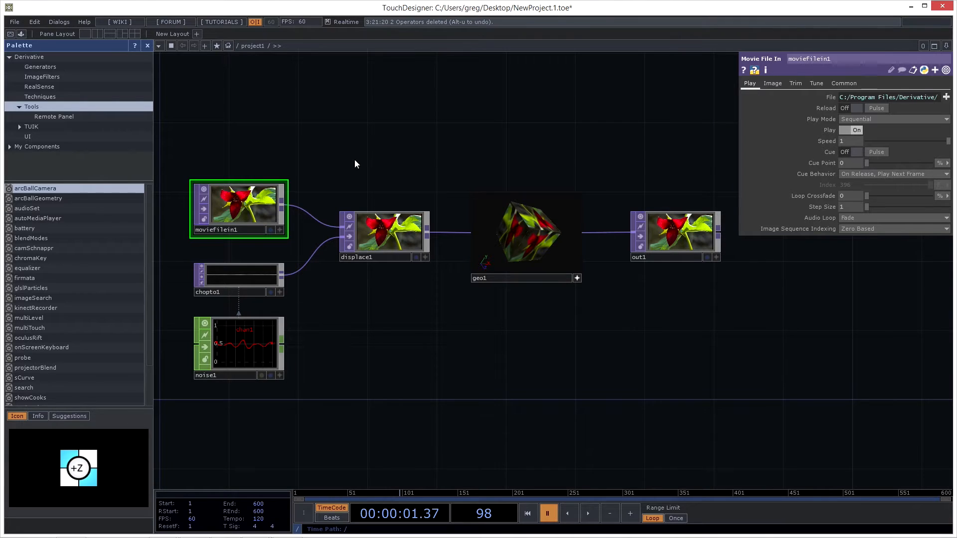
key("space")
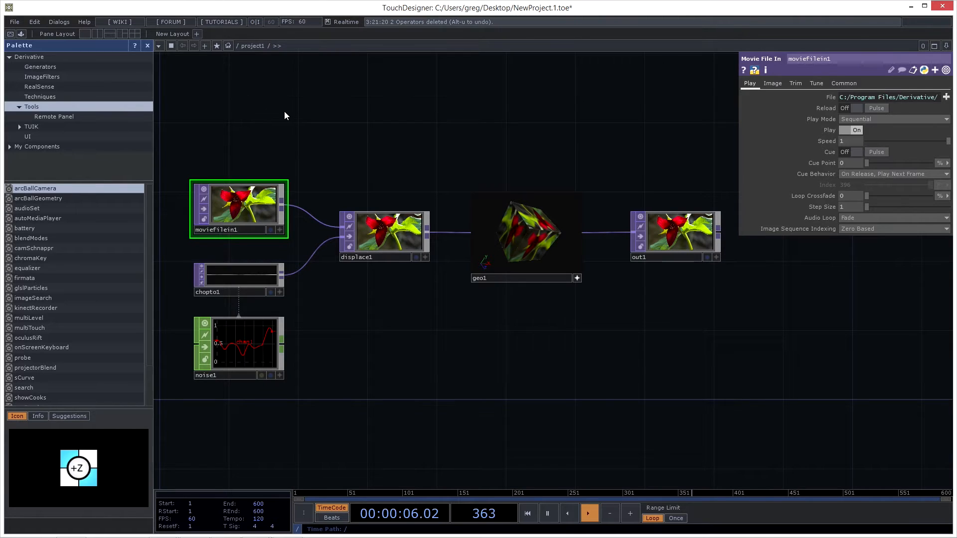
left_click_drag(337, 112, 329, 106)
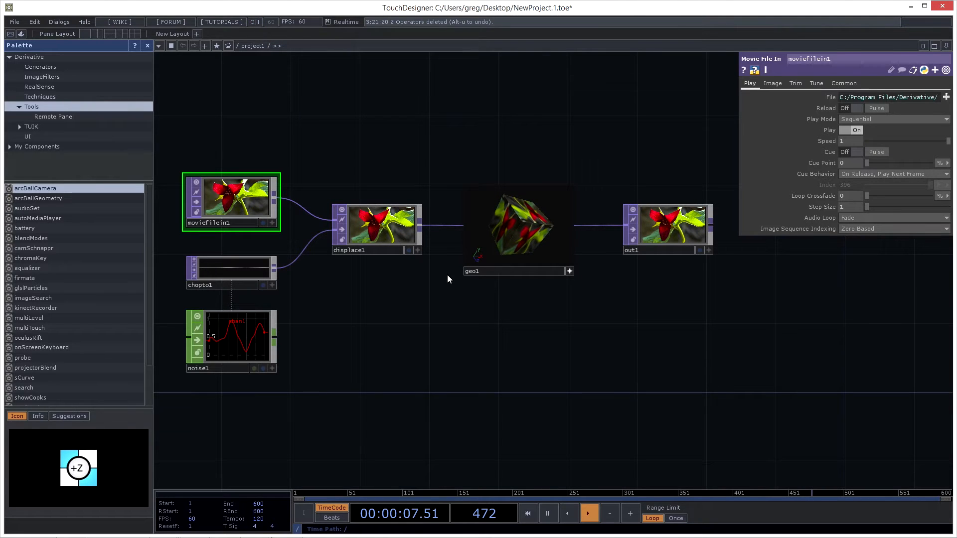
key("space")
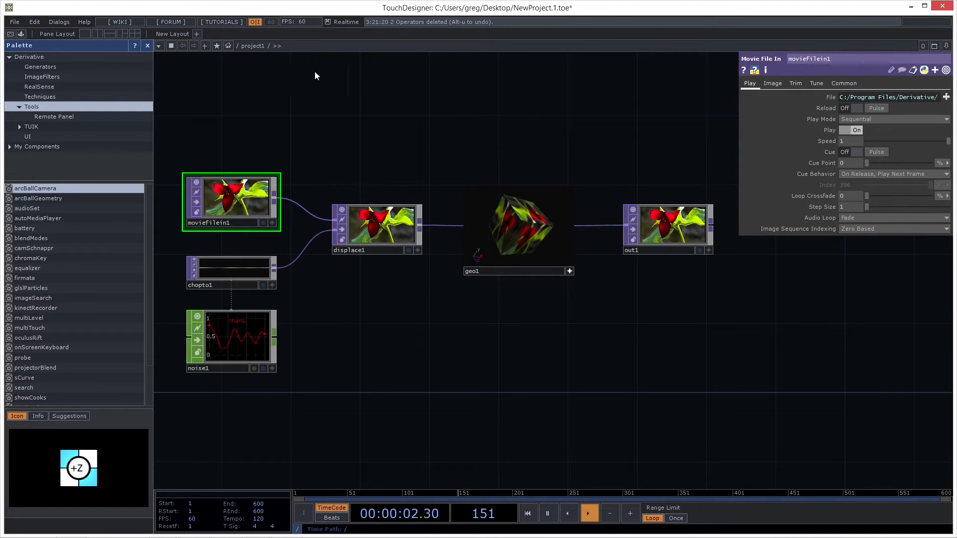
- Add the pixelate component from the ImageFilters palette to the network, in the empty area below geo1
left_click_drag(263, 126, 284, 123)
left_click_drag(486, 160, 458, 118)
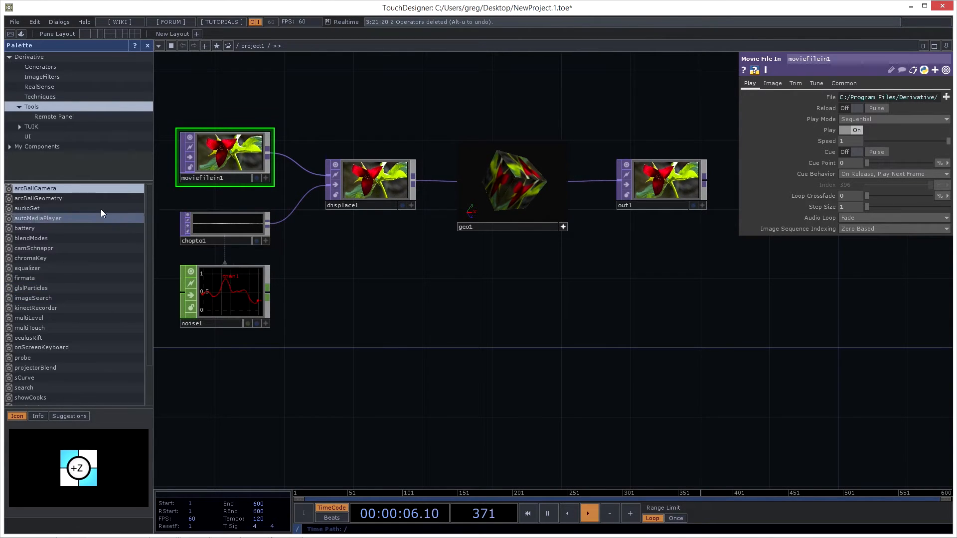
left_click(40, 77)
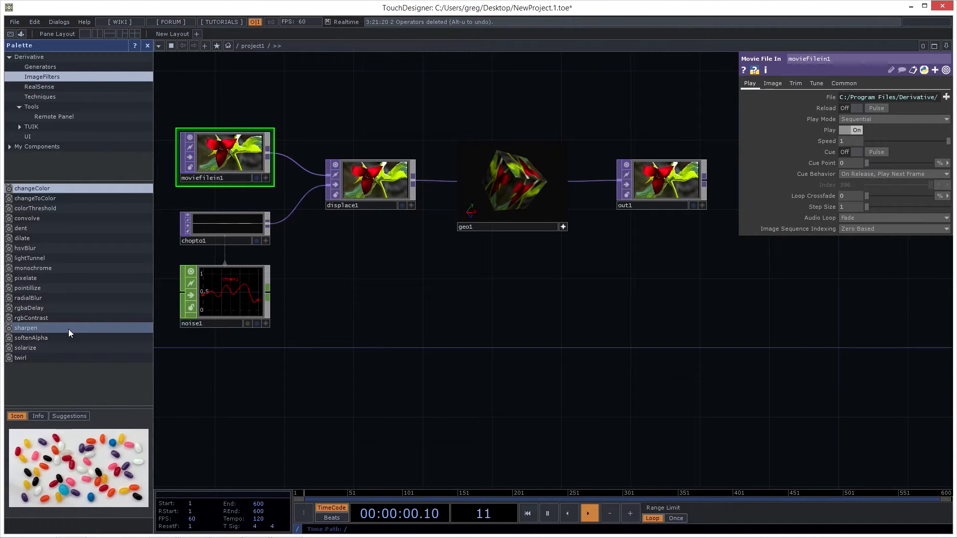
left_click(40, 277)
left_click_drag(40, 277, 483, 313)
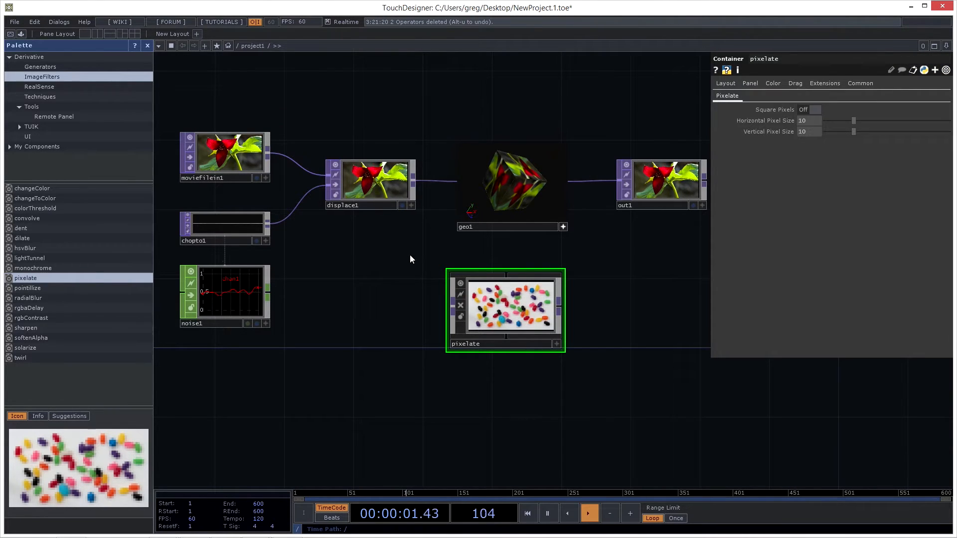
- Move the pixelate component below out1 and connect out1's output to its input
left_click_drag(490, 301, 583, 318)
left_click_drag(496, 278, 344, 310)
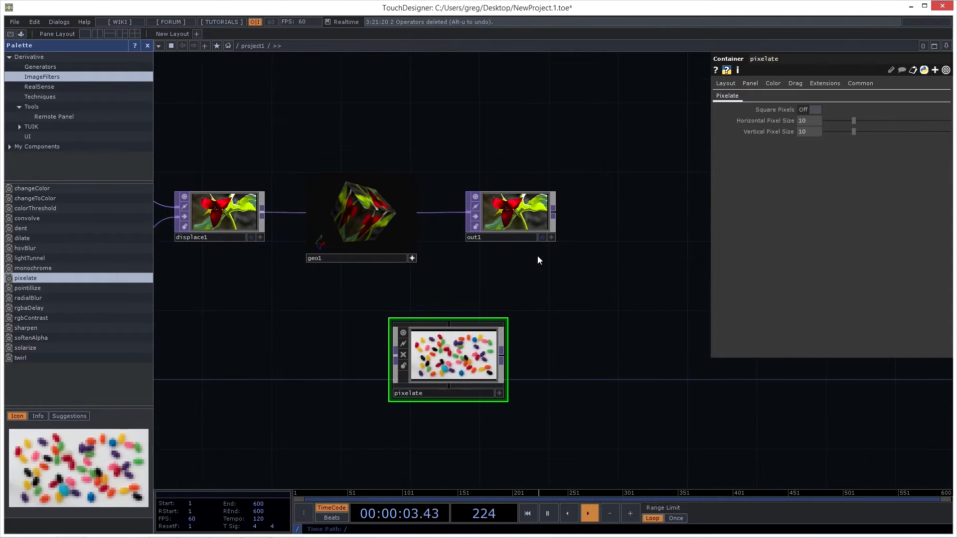
left_click_drag(452, 323, 590, 271)
left_click_drag(554, 211, 538, 333)
scroll(607, 363, "up", 5)
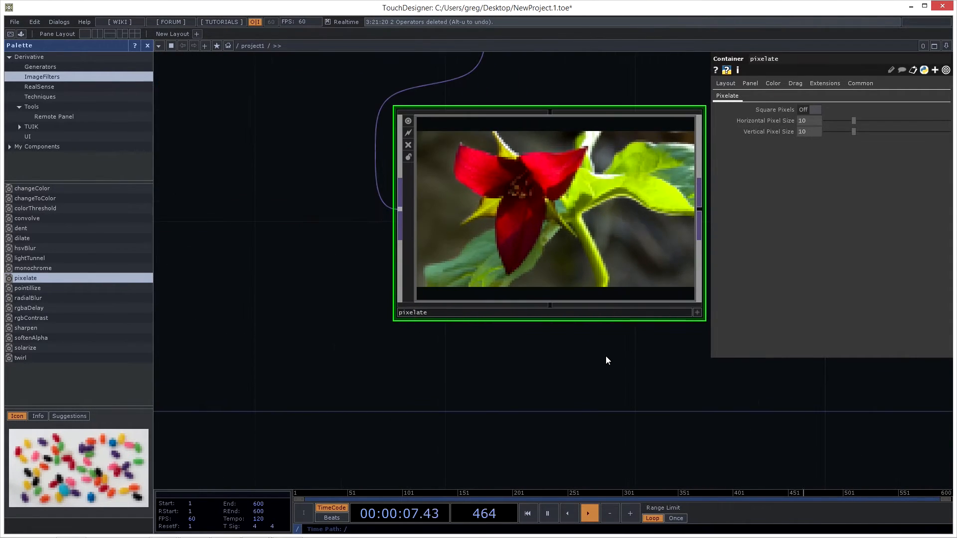
- Set the pixelate component's horizontal and vertical pixel size to 20 and compare its image with out1
left_click_drag(855, 121, 888, 128)
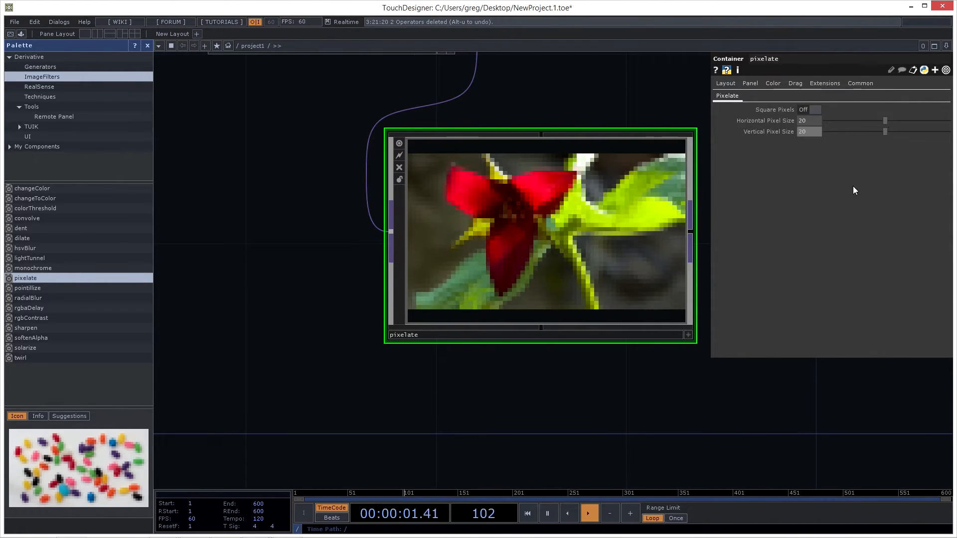
left_click_drag(544, 121, 539, 166)
scroll(566, 130, "down", 3)
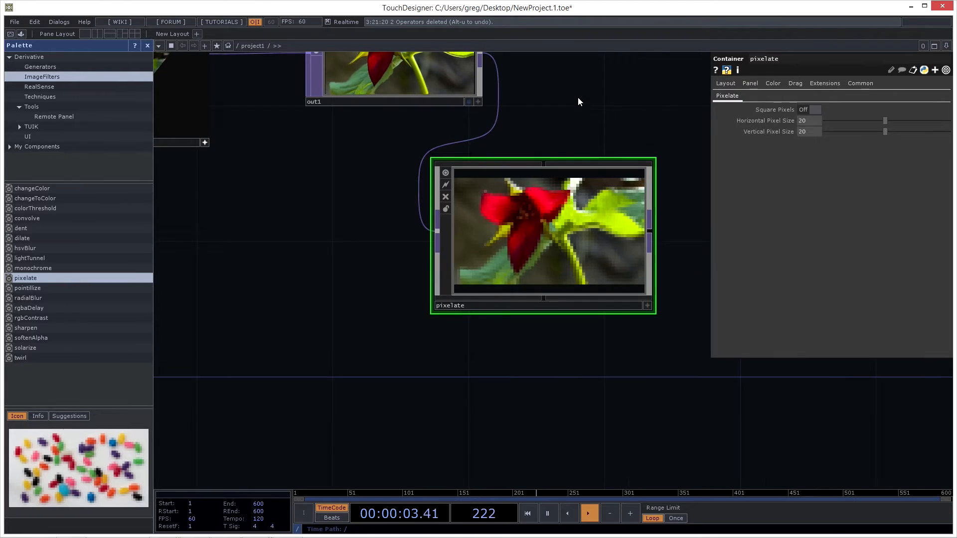
left_click_drag(578, 97, 611, 154)
left_click_drag(675, 134, 693, 125)
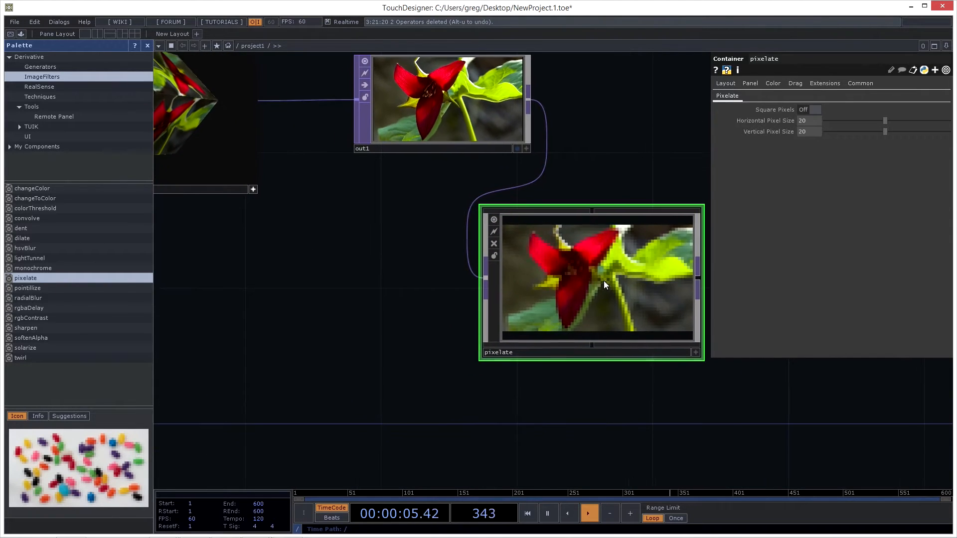
- Set the pixelate component's horizontal and vertical pixel size to 11
left_click_drag(611, 131, 566, 172)
left_click(858, 121)
left_click(857, 132)
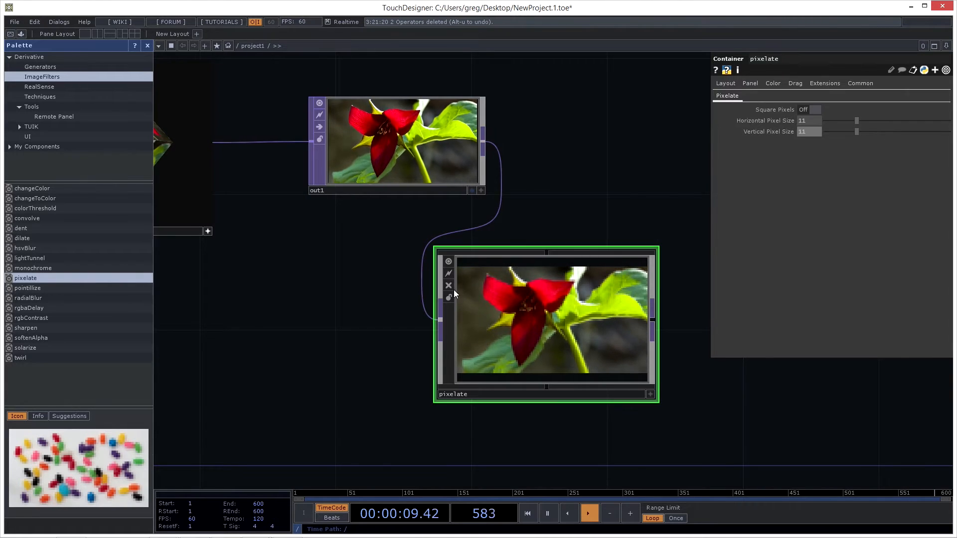
- Move the pixelate component into the empty area below and between geo1 and out1
scroll(330, 271, "down", 3)
left_click_drag(377, 280, 517, 222)
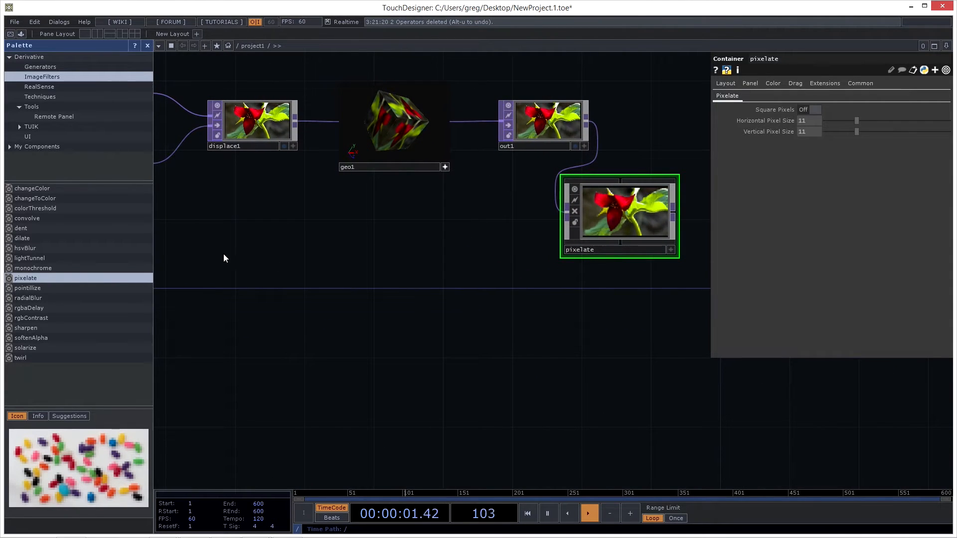
left_click_drag(220, 212, 247, 208)
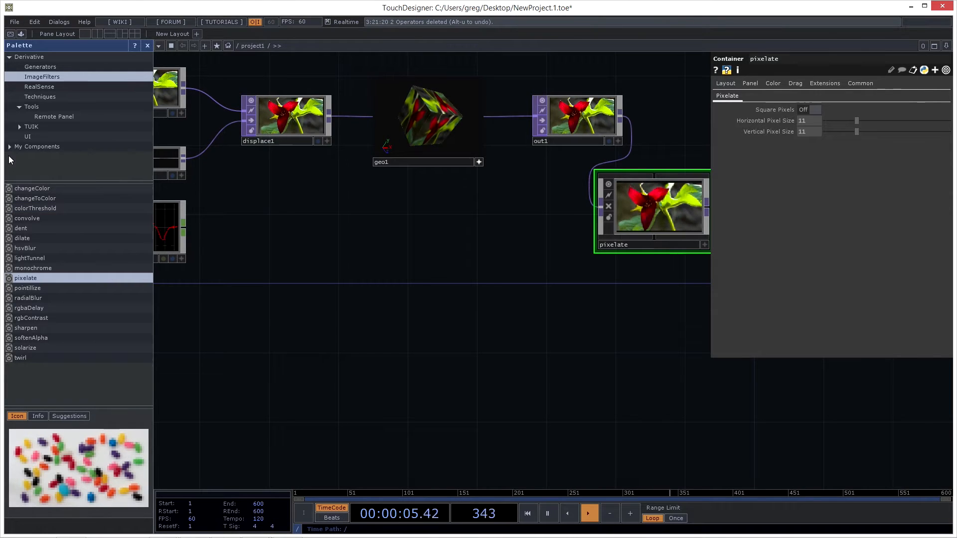
left_click_drag(663, 205, 518, 278)
- Rename the pixelate component My_pixelate_blur
left_click(469, 324)
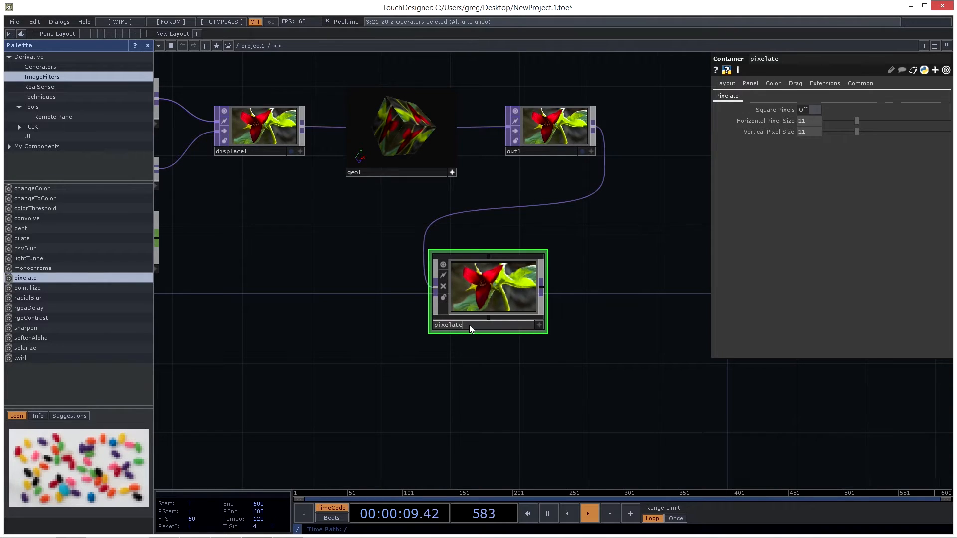
left_click(433, 325)
type("My_")
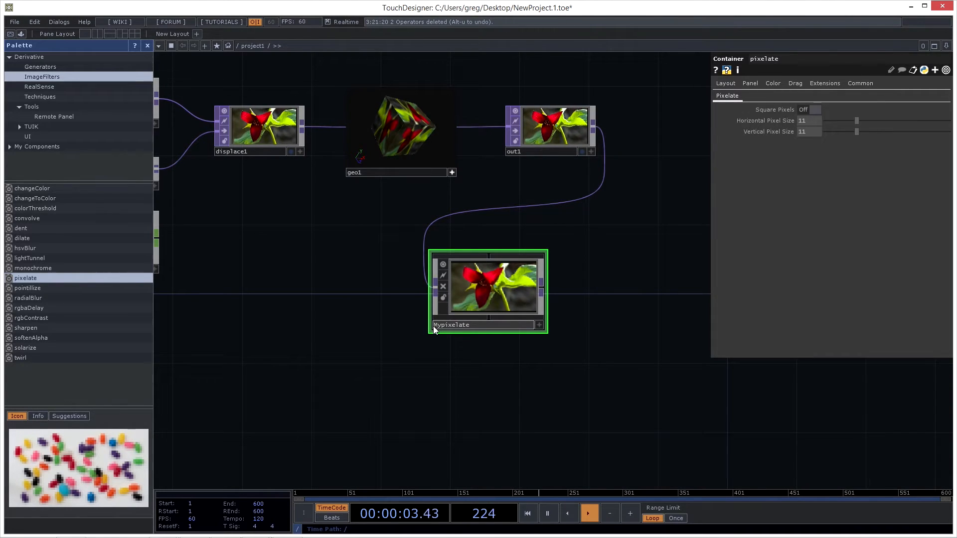
left_click(489, 325)
type("_blur")
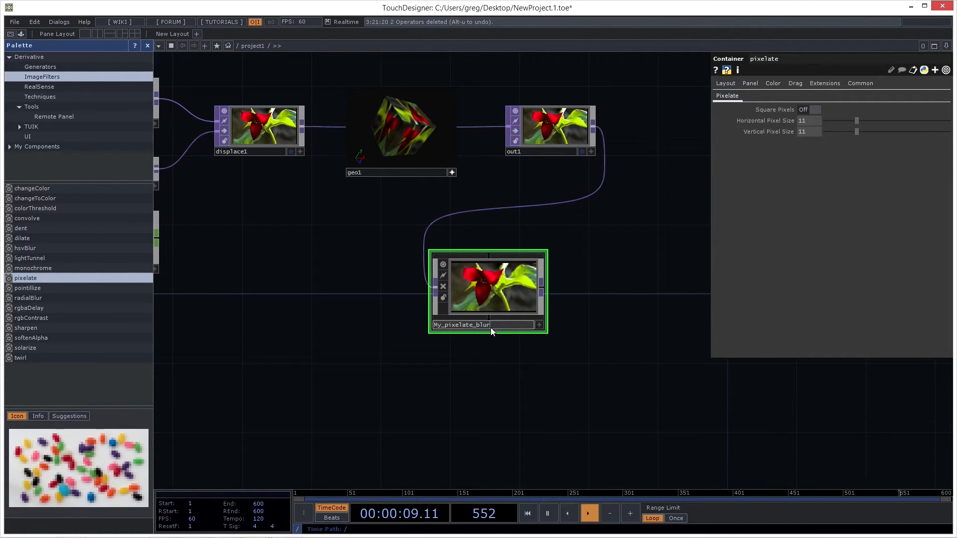
key("Return")
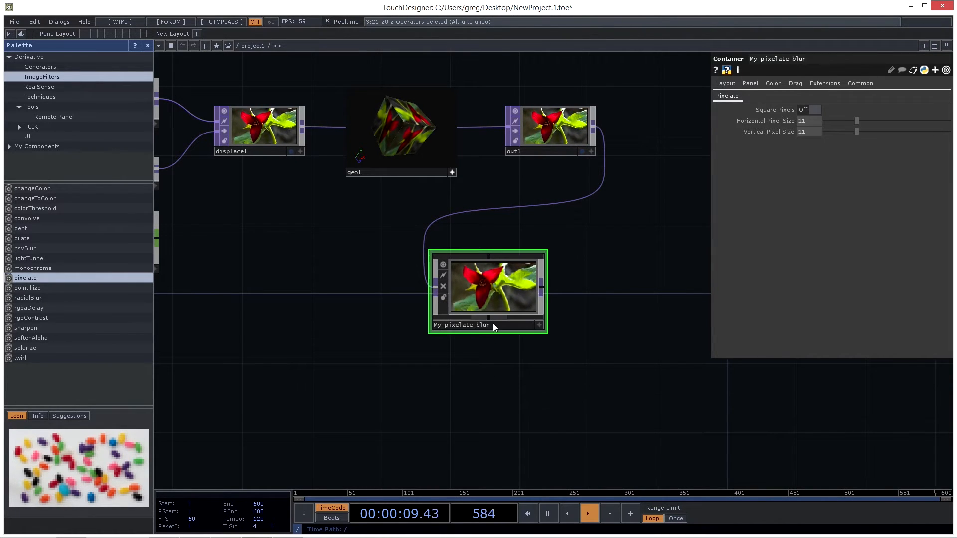
- Store My_pixelate_blur in the palette's My Components folder, and check the contents of that folder and its New Folder
left_click_drag(494, 288, 52, 148)
left_click(10, 148)
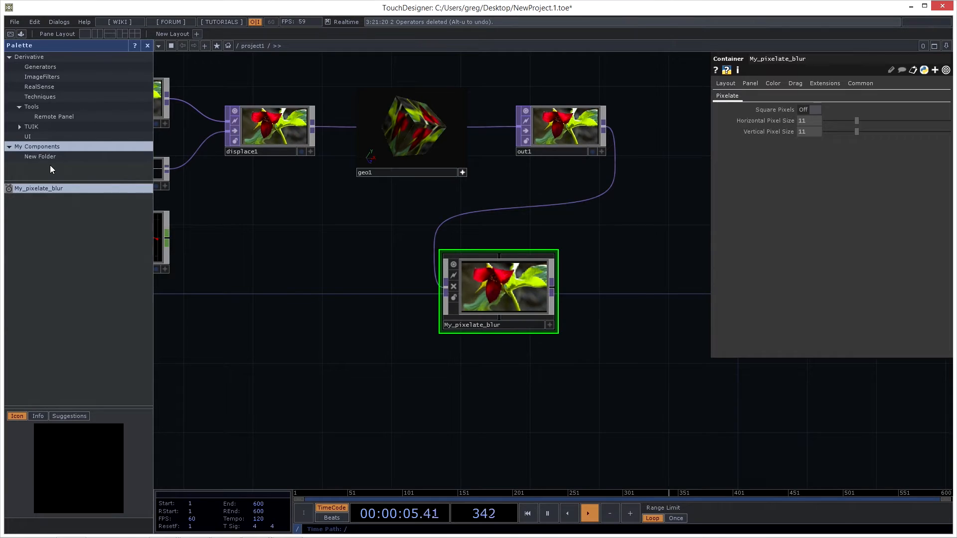
left_click(35, 157)
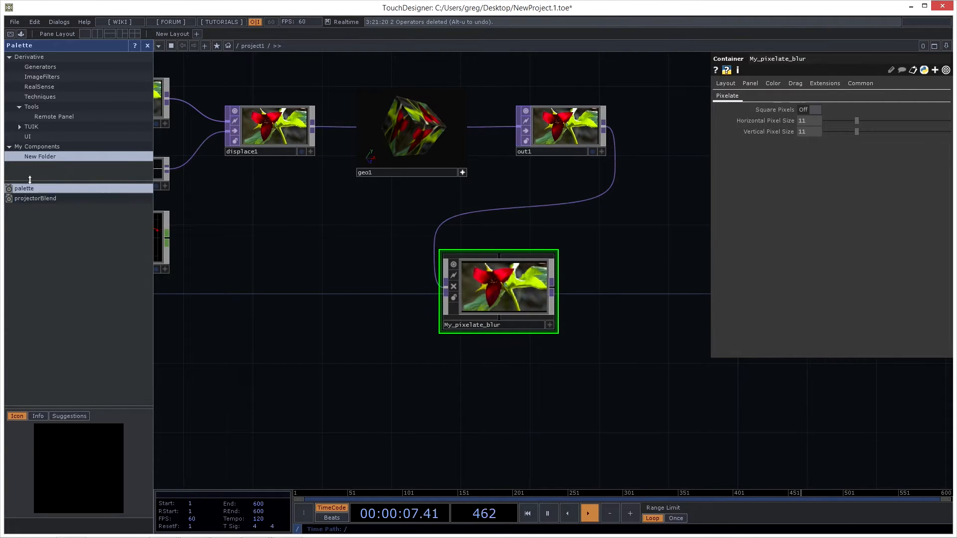
left_click(28, 149)
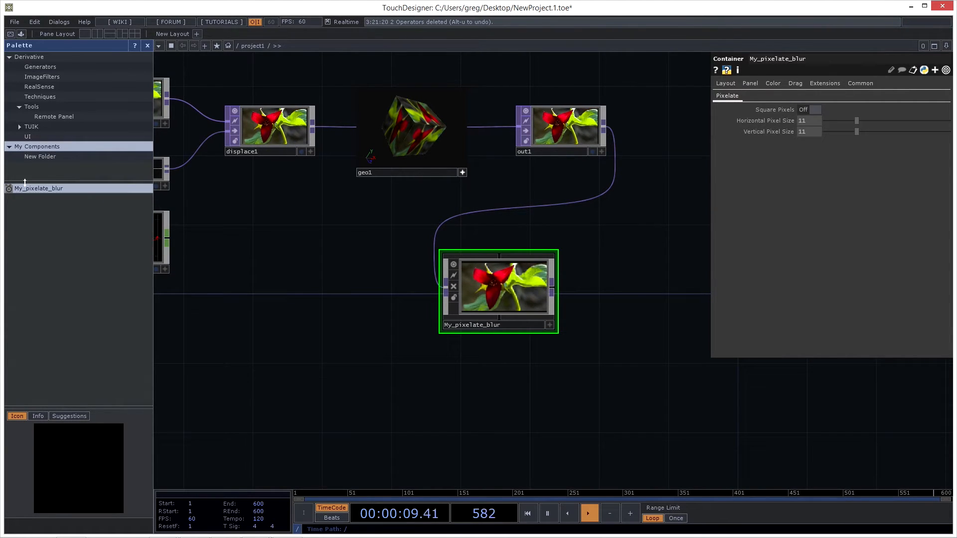
left_click(53, 191)
left_click_drag(267, 261, 279, 261)
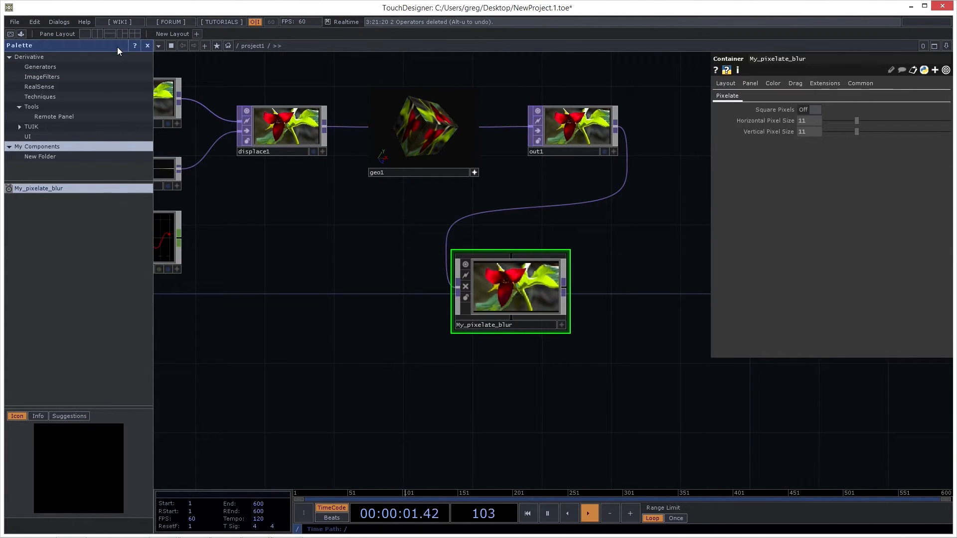
- Hide the docked palette, frame the whole network, and show and hide the palette once more
left_click(147, 46)
key("h")
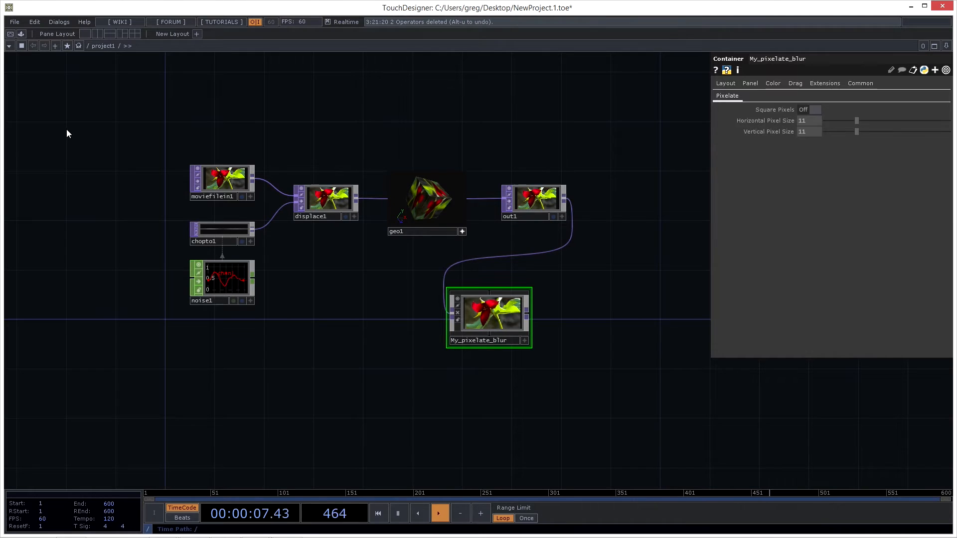
left_click(21, 34)
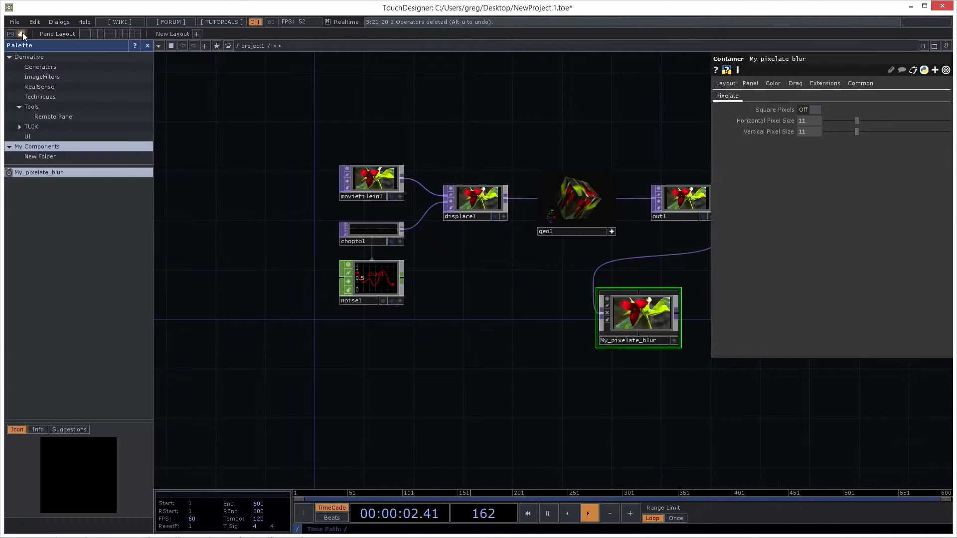
left_click(148, 46)
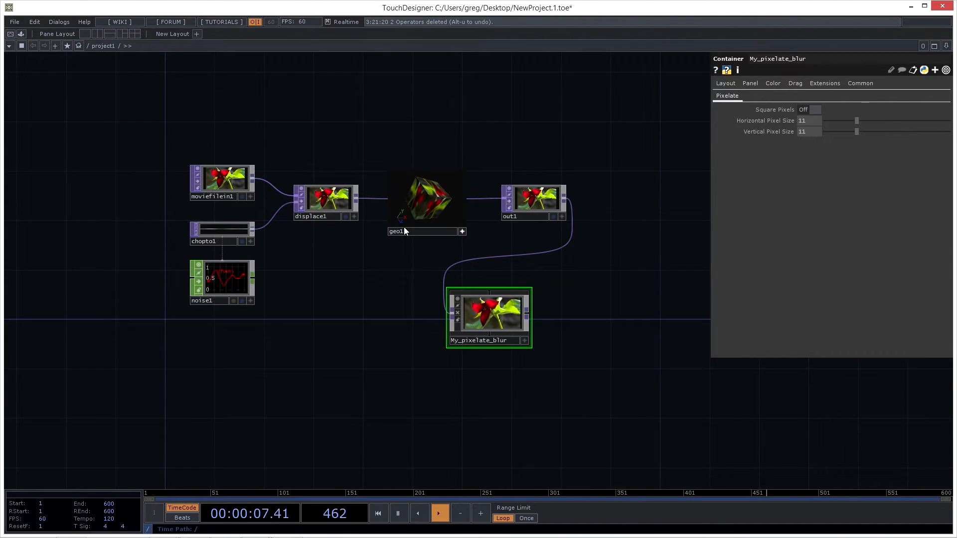
- Open the Palette Browser as a floating window, move it over the parameter window, and close it
left_click(61, 22)
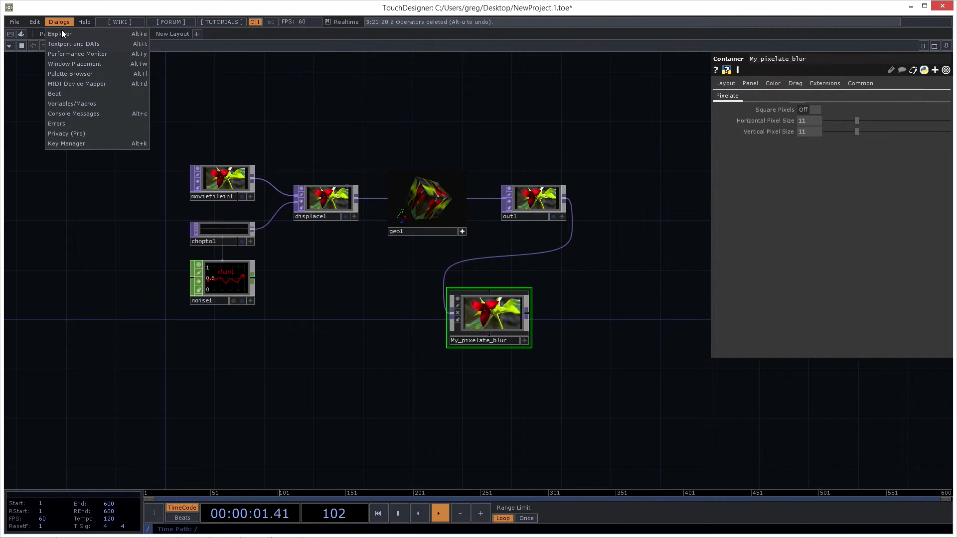
left_click(76, 73)
left_click_drag(130, 62, 748, 14)
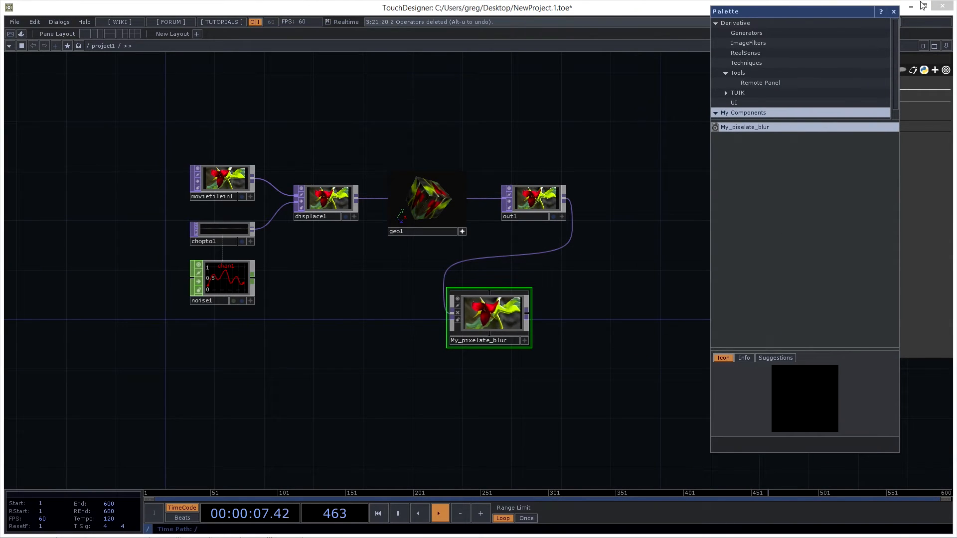
left_click(893, 12)
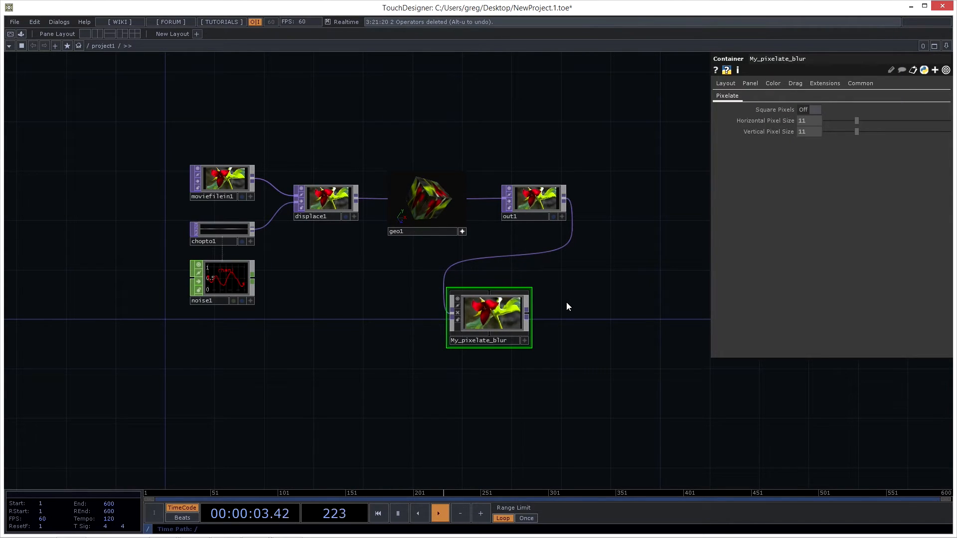
- Delete the My_pixelate_blur component from the network
key("Delete")
left_click_drag(525, 315, 527, 317)
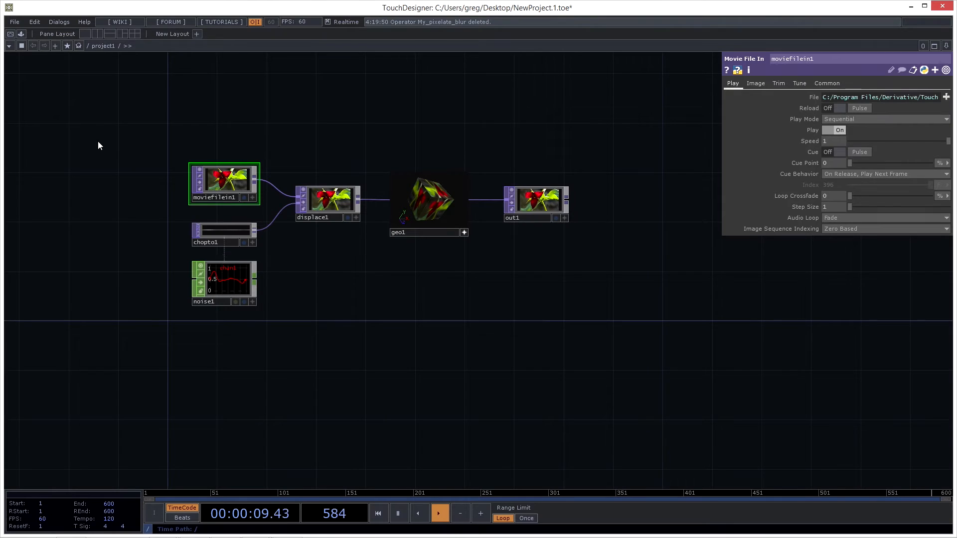
- Show and hide the docked palette several times, leaving it hidden
left_click(21, 34)
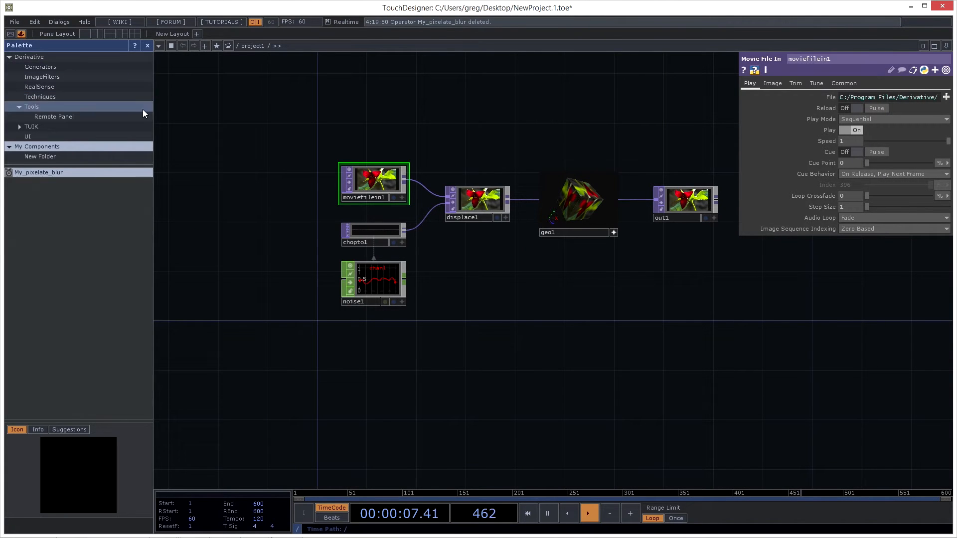
left_click(21, 34)
left_click(21, 34)
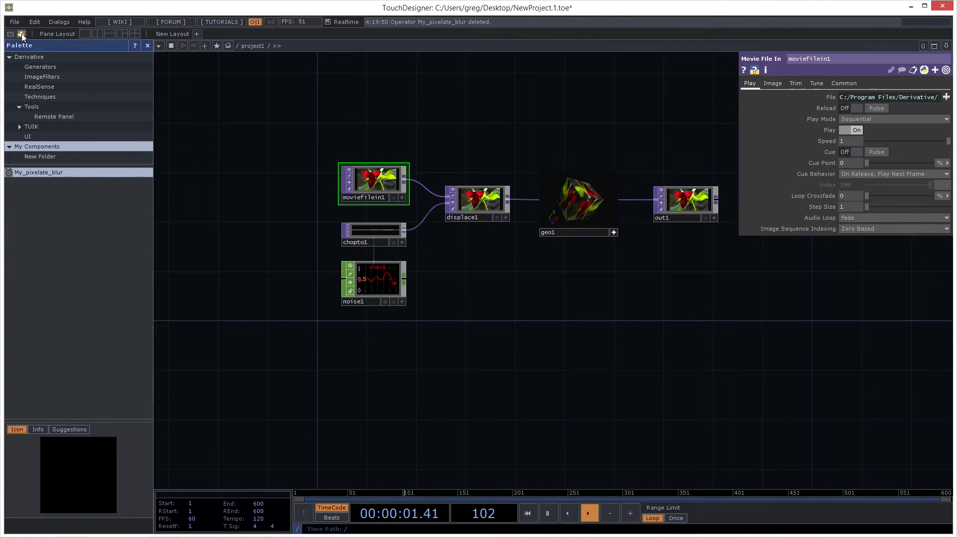
left_click(22, 34)
left_click(22, 34)
left_click(22, 34)
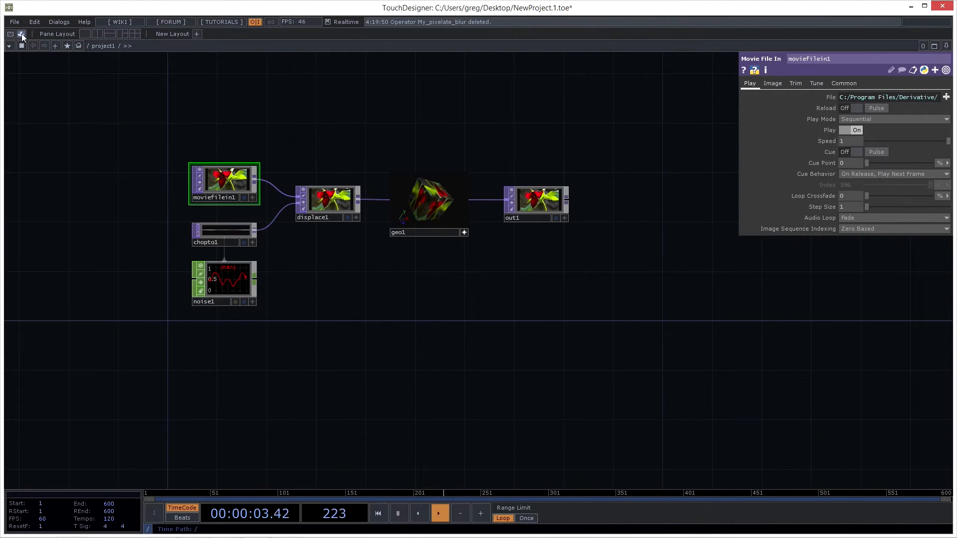
- Pan and zoom around the node network to view its operators close up and from far out
mouse_move(150, 142)
left_mouse_down()
mouse_move(177, 138)
mouse_move(164, 141)
left_mouse_up()
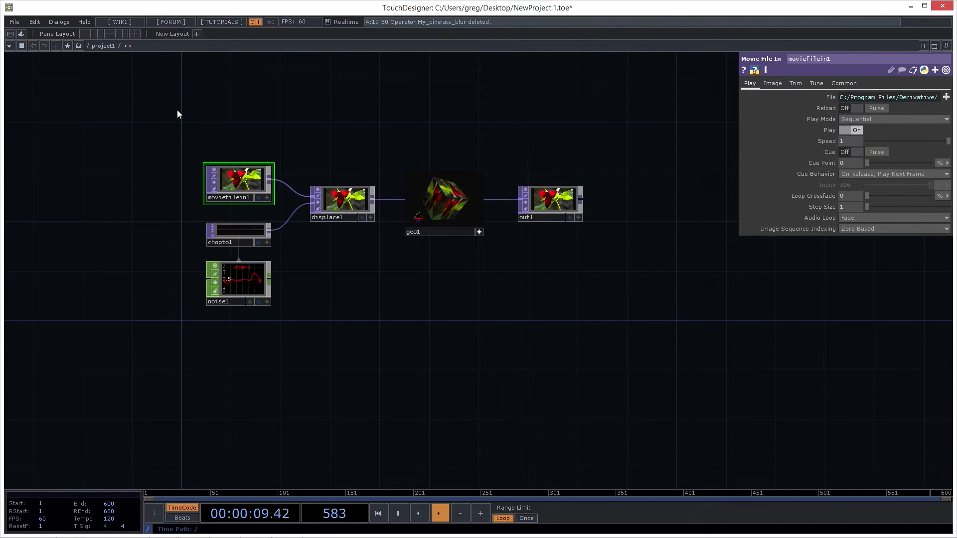
left_click_drag(384, 282, 383, 294)
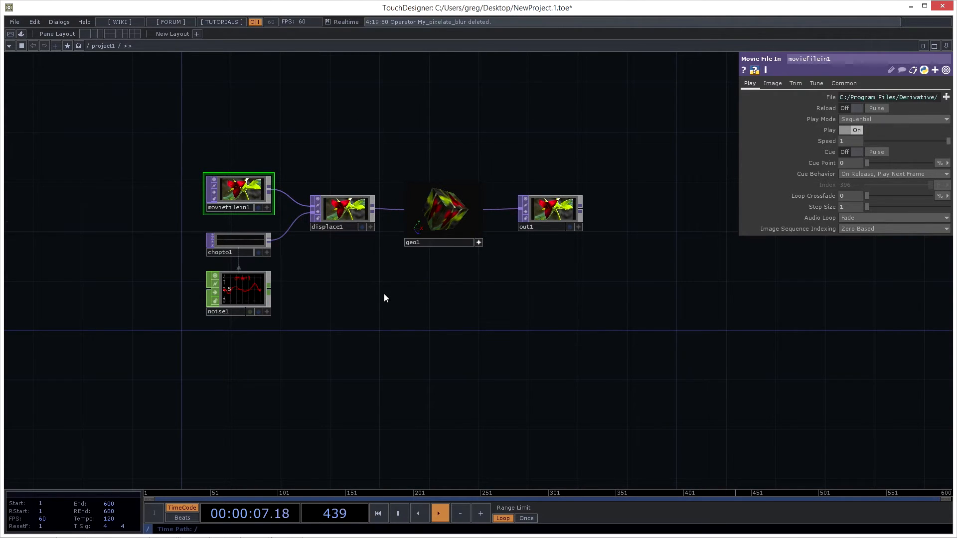
left_click_drag(506, 319, 568, 324)
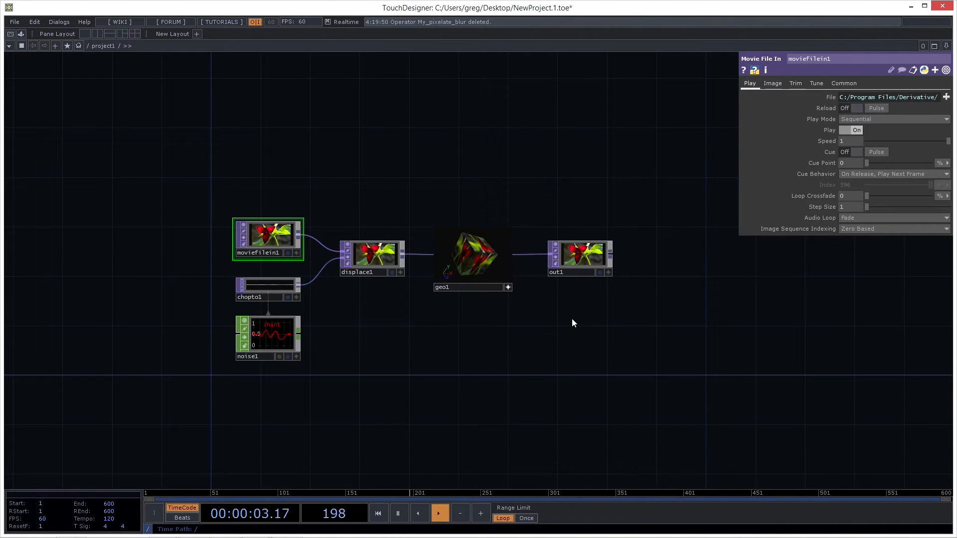
scroll(489, 337, "up", 3)
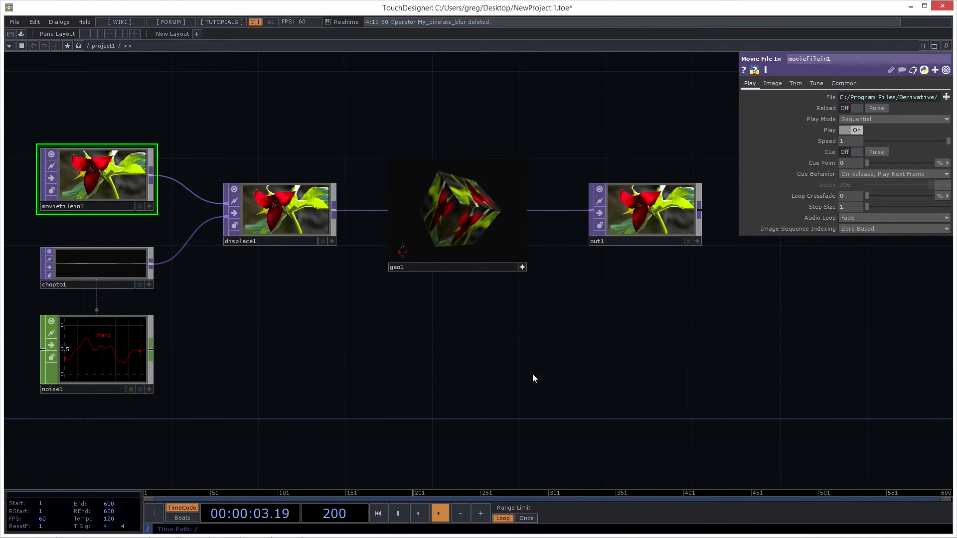
left_click_drag(496, 348, 499, 353)
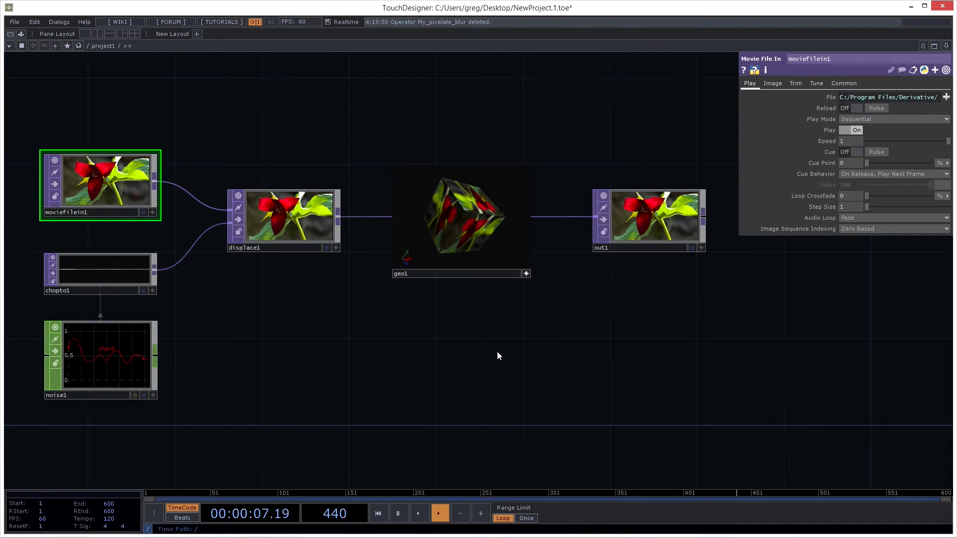
scroll(539, 359, "down", 3)
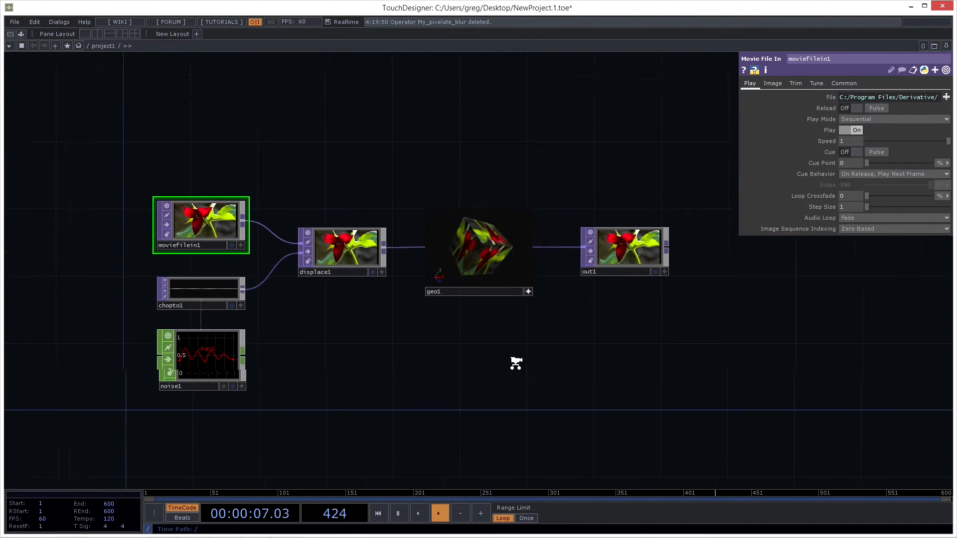
scroll(572, 364, "up", 5)
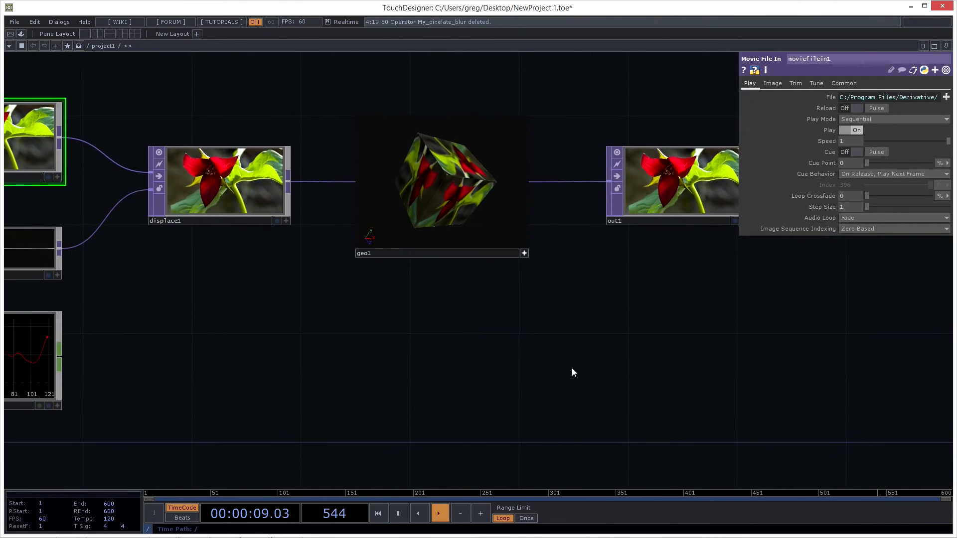
middle_click_drag(572, 369, 507, 412)
left_click_drag(508, 411, 186, 220)
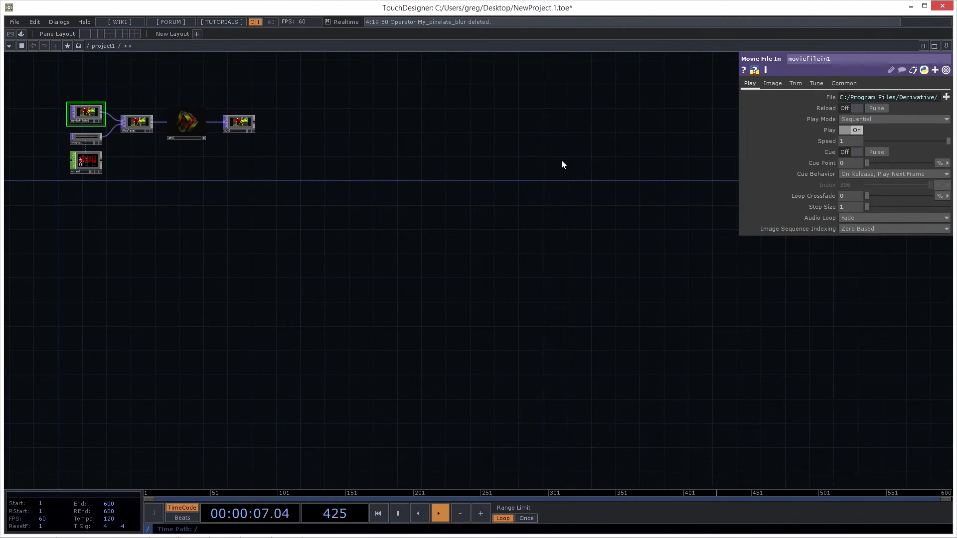
left_click_drag(249, 223, 522, 348)
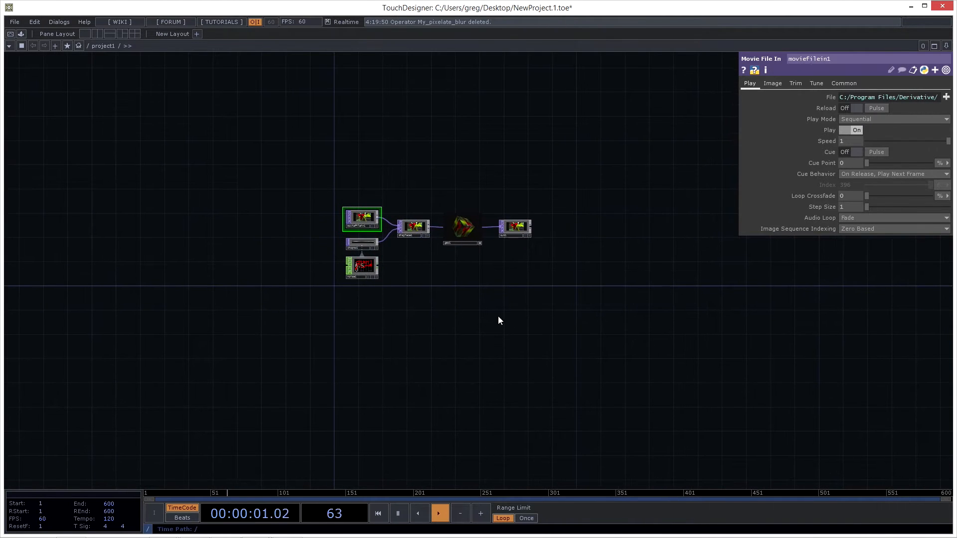
- Select the out1 operator and enlarge its node to several times its size for a bigger preview
scroll(441, 307, "up", 5)
left_click_drag(347, 234, 341, 300)
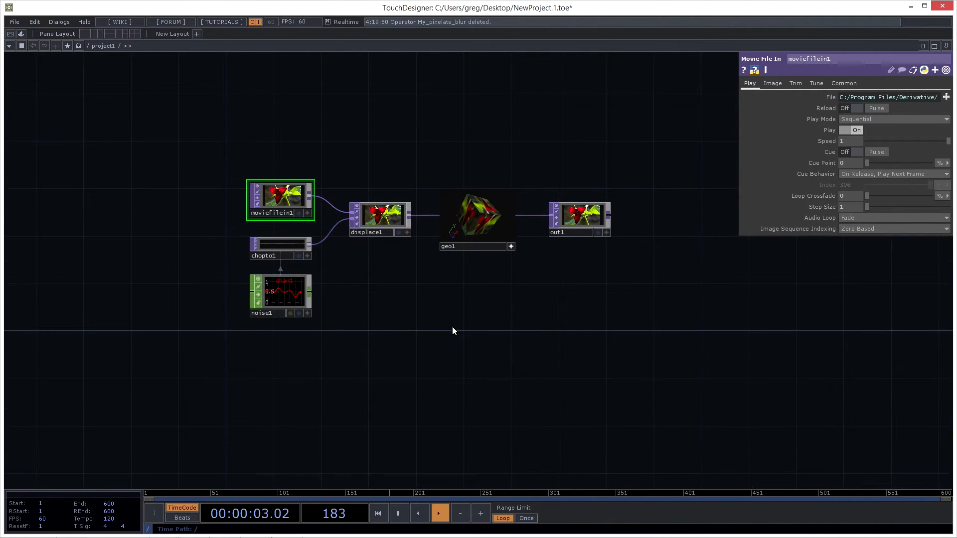
scroll(517, 258, "up", 3)
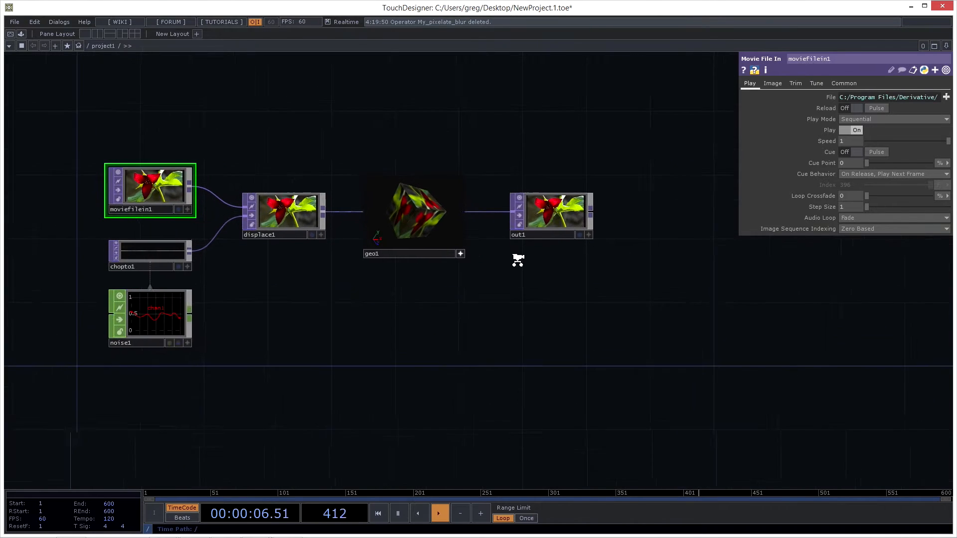
left_click_drag(475, 313, 430, 363)
left_click(504, 270)
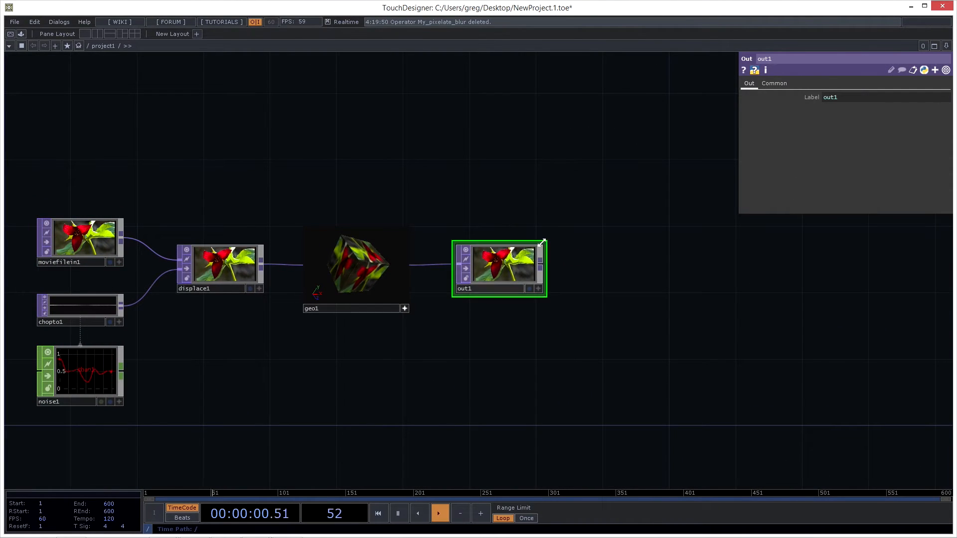
left_click_drag(543, 242, 814, 76)
left_click_drag(844, 294, 773, 315)
left_click_drag(793, 266, 698, 317)
scroll(683, 320, "up", 3)
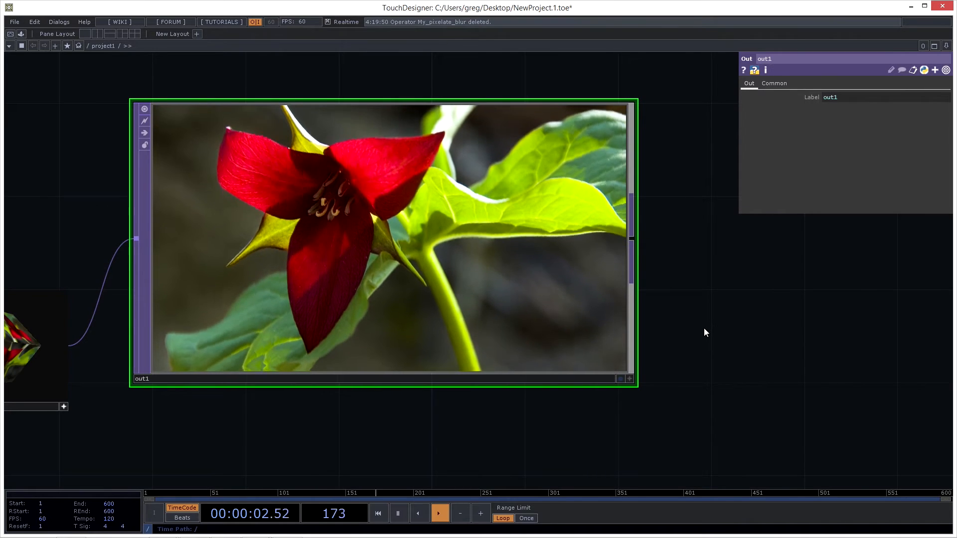
scroll(713, 327, "down", 2)
left_click_drag(730, 252, 666, 253)
- Add a Fit TOP fed by the output of out1 and place it beside that node
right_click(587, 262)
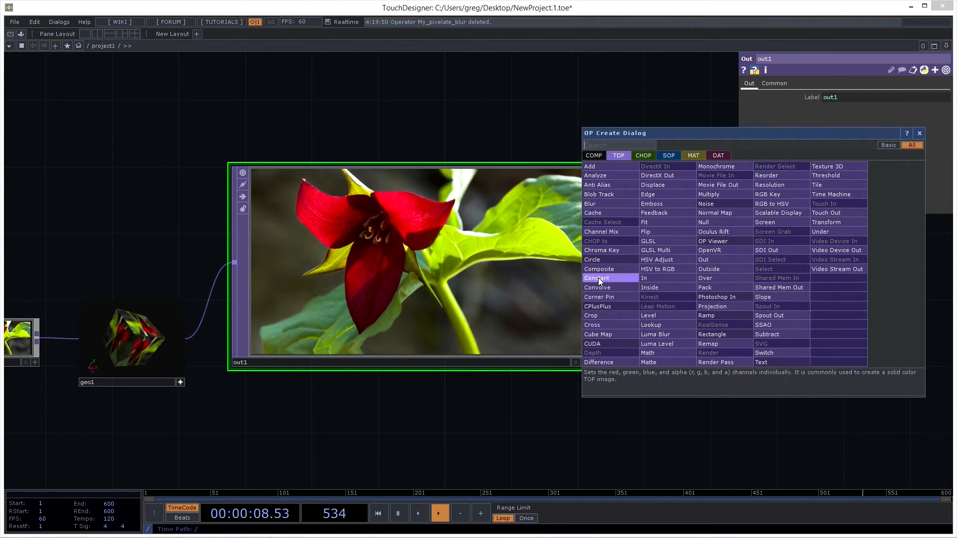
left_click(660, 223)
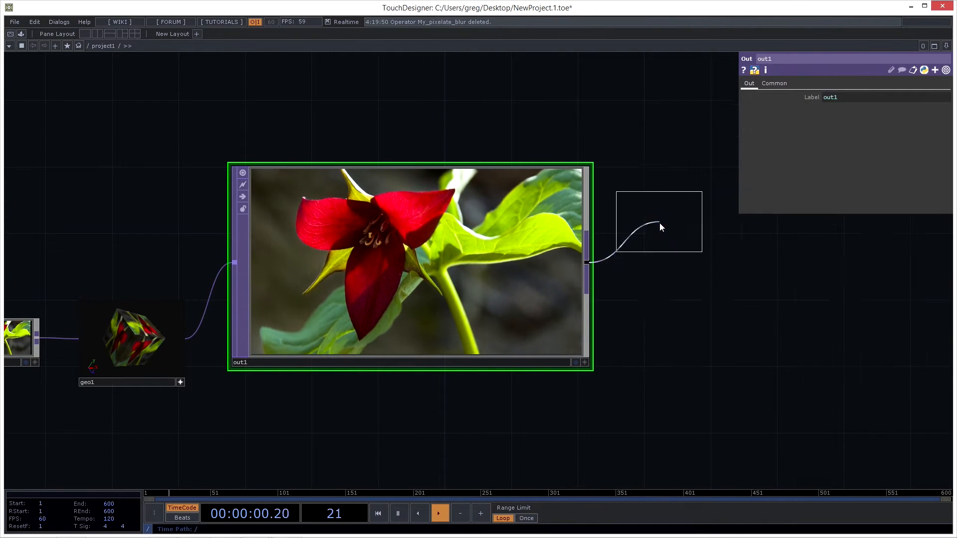
left_click(638, 249)
scroll(662, 314, "up", 5)
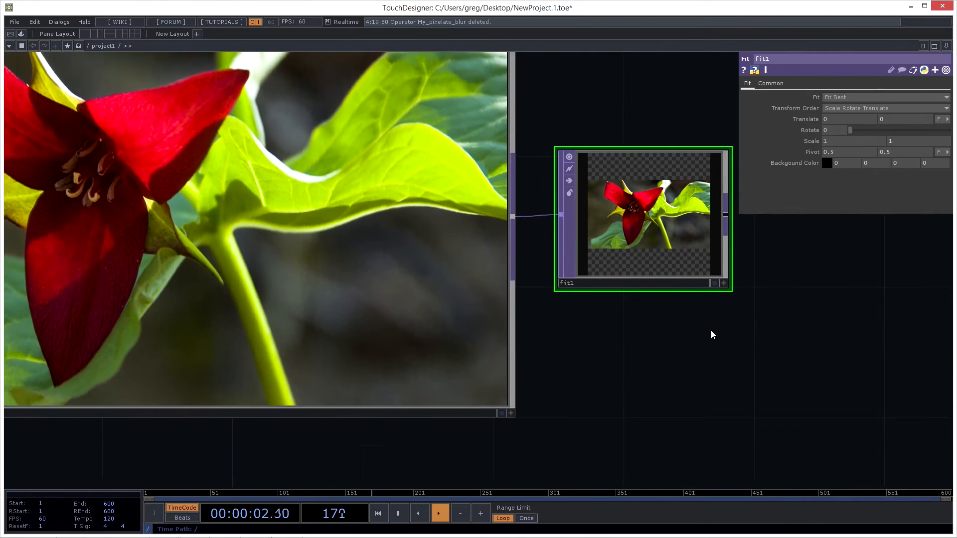
scroll(704, 327, "down", 5)
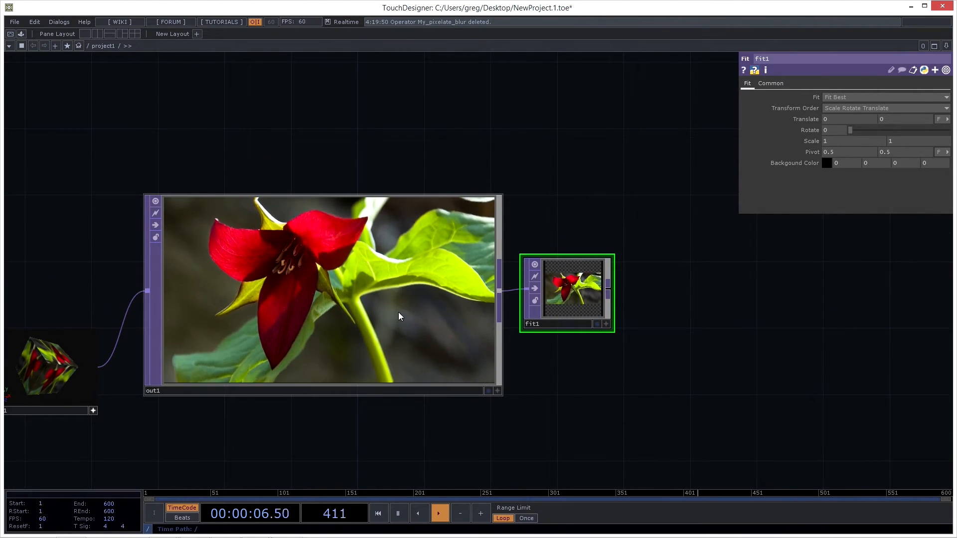
- Shrink the out1 node to about half its width
left_click_drag(501, 195, 311, 302)
left_click_drag(586, 299, 519, 348)
middle_click_drag(472, 401, 410, 408)
left_click_drag(410, 408, 670, 231)
left_click_drag(586, 296, 498, 358)
scroll(544, 342, "down", 5)
- Move the fit1 node farther from out1 and enlarge it to about four times its width
left_click_drag(581, 275, 652, 286)
left_click_drag(643, 359, 547, 365)
left_click_drag(577, 278, 733, 119)
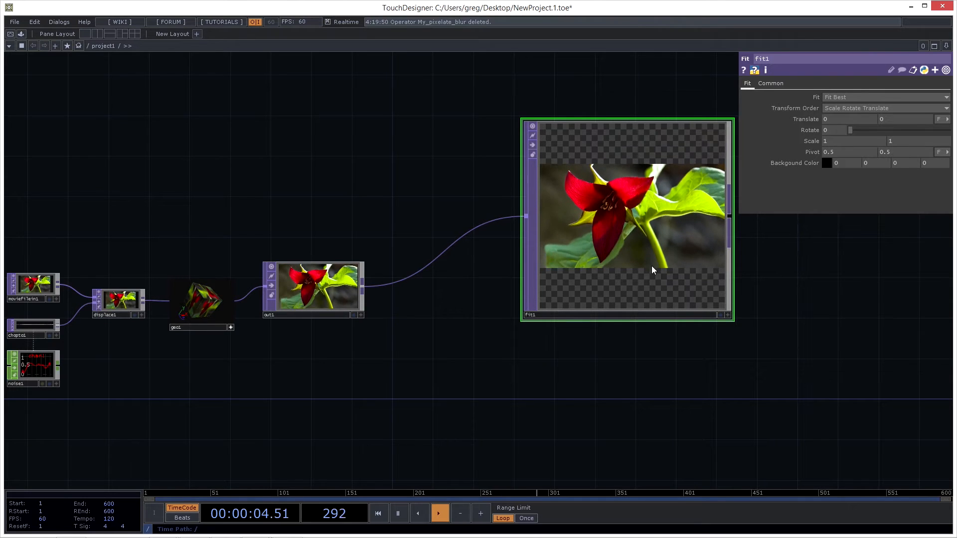
left_click_drag(798, 264, 623, 304)
scroll(625, 299, "up", 3)
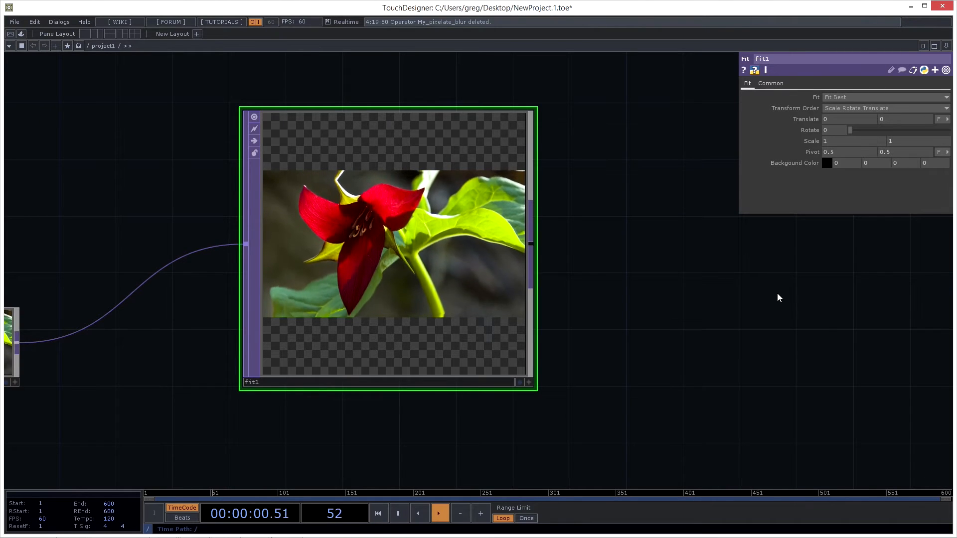
scroll(777, 293, "down", 3)
scroll(691, 311, "down", 1)
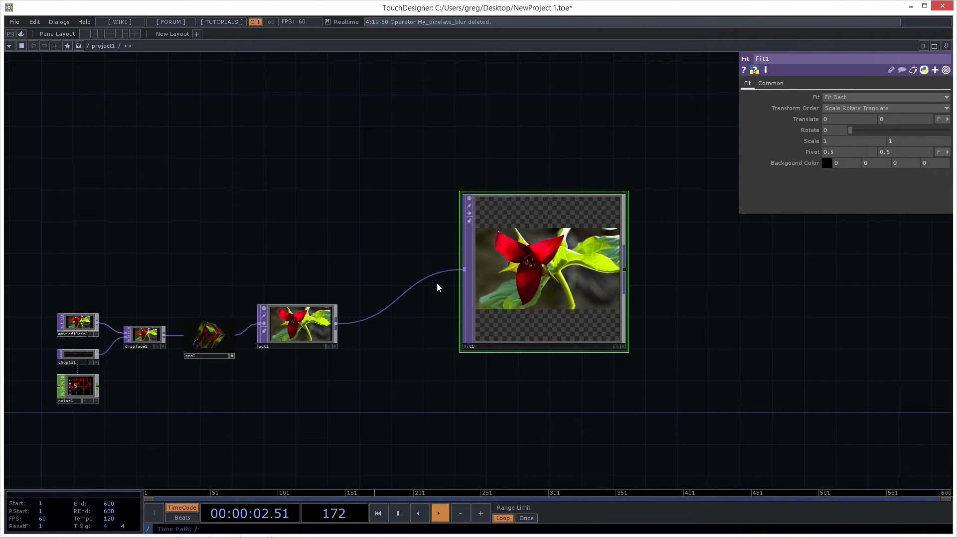
- Delete the fit1 operator from the network
left_click_drag(422, 352, 434, 277)
mouse_move(387, 312)
left_mouse_down()
mouse_move(421, 297)
mouse_move(397, 312)
left_mouse_up()
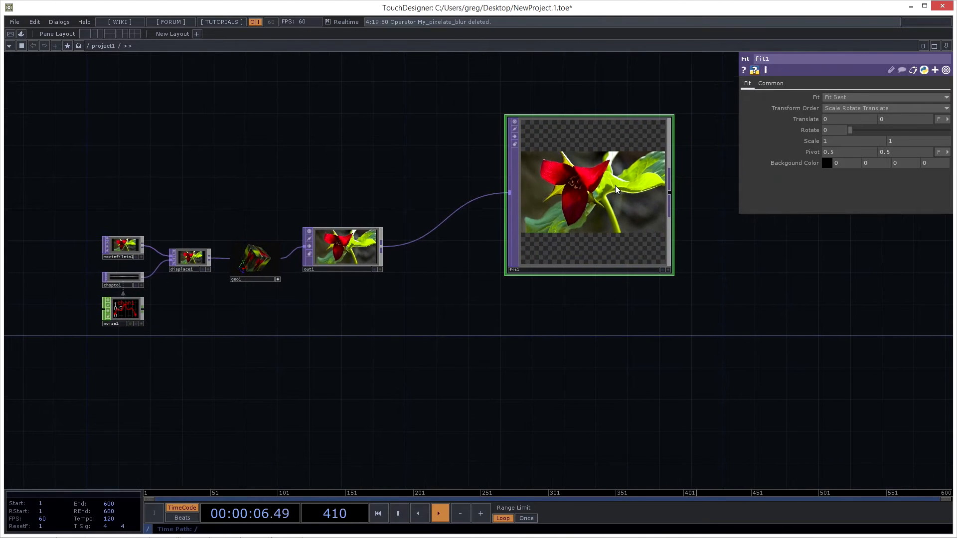
key("Delete")
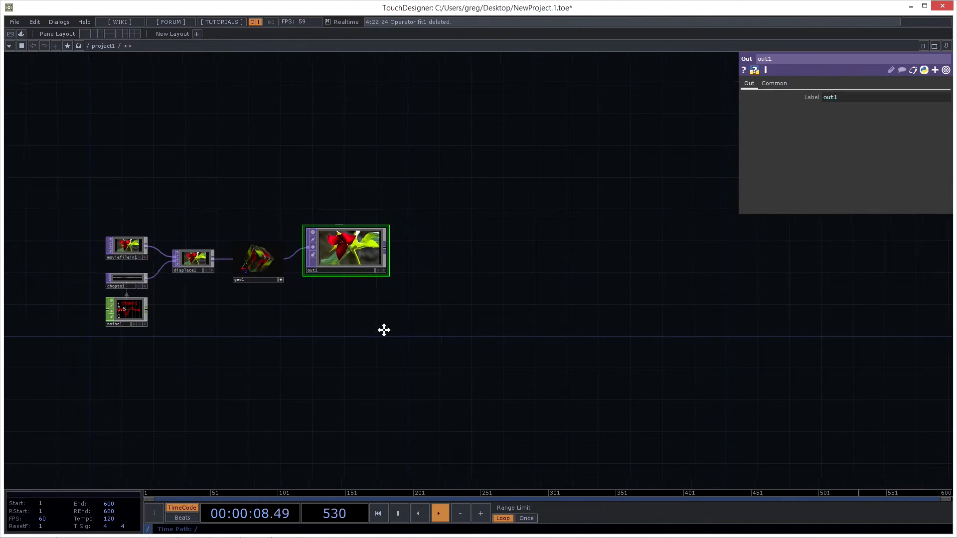
- Select the displace1, moviefilein1 and out1 operators in turn to look at each one's parameters
scroll(351, 290, "up", 2)
middle_click_drag(351, 290, 381, 332)
left_click_drag(433, 316, 506, 312)
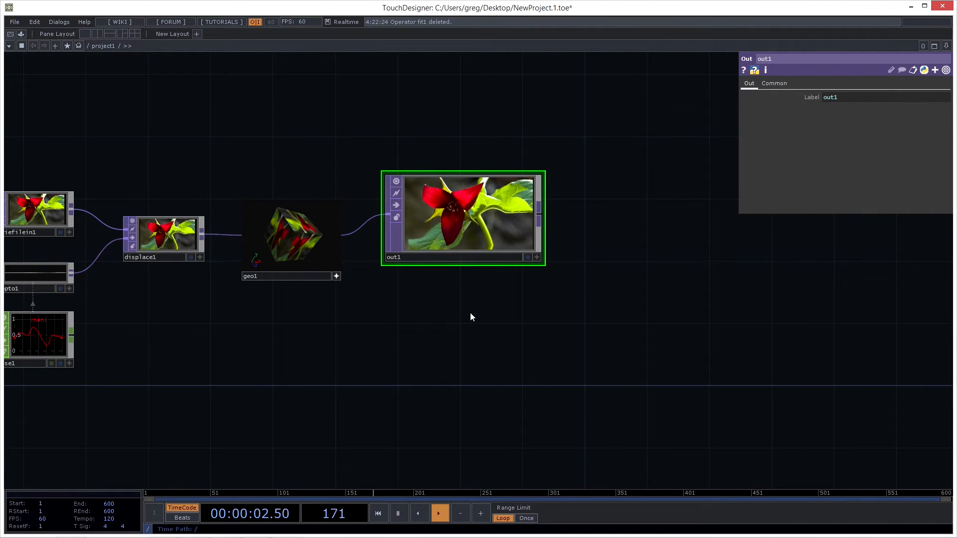
left_click_drag(481, 339, 503, 327)
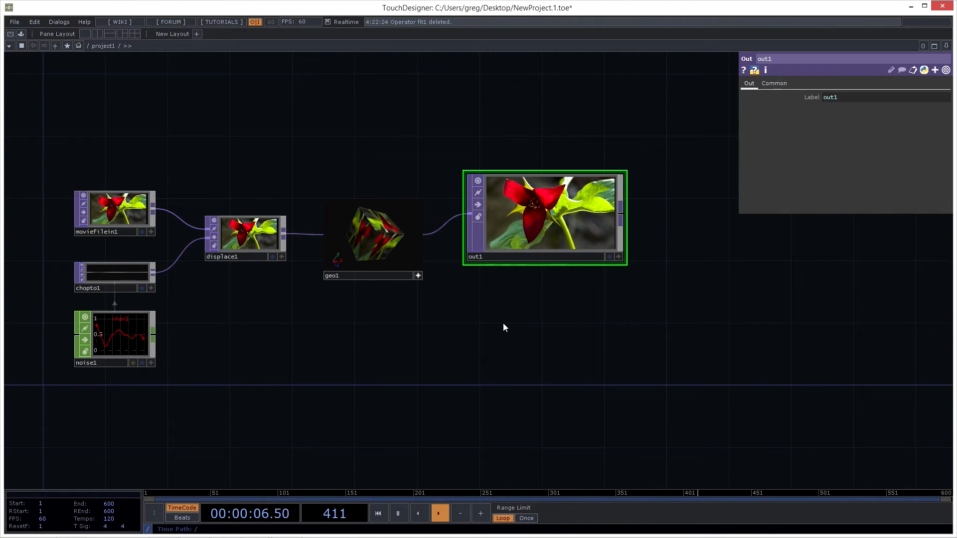
scroll(505, 321, "up", 2)
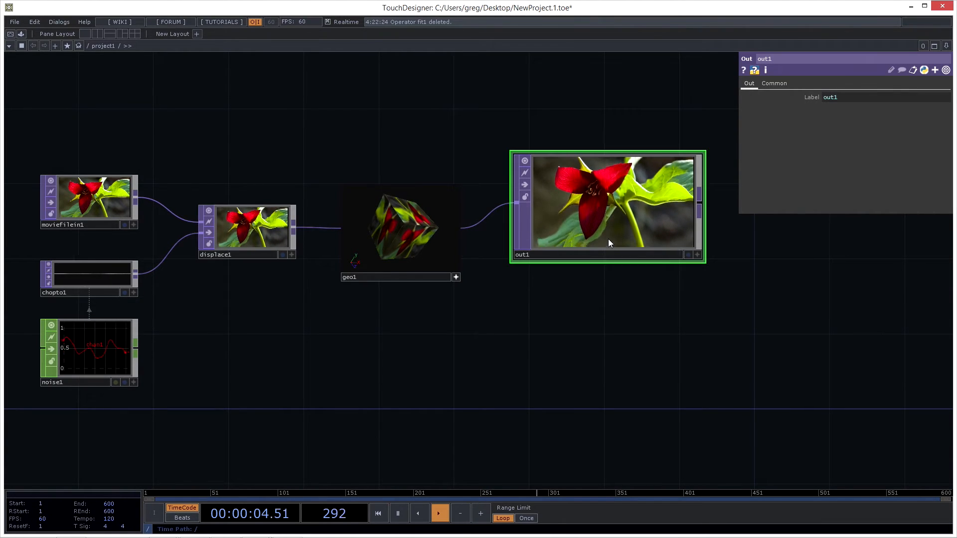
left_click(249, 230)
left_click(115, 193)
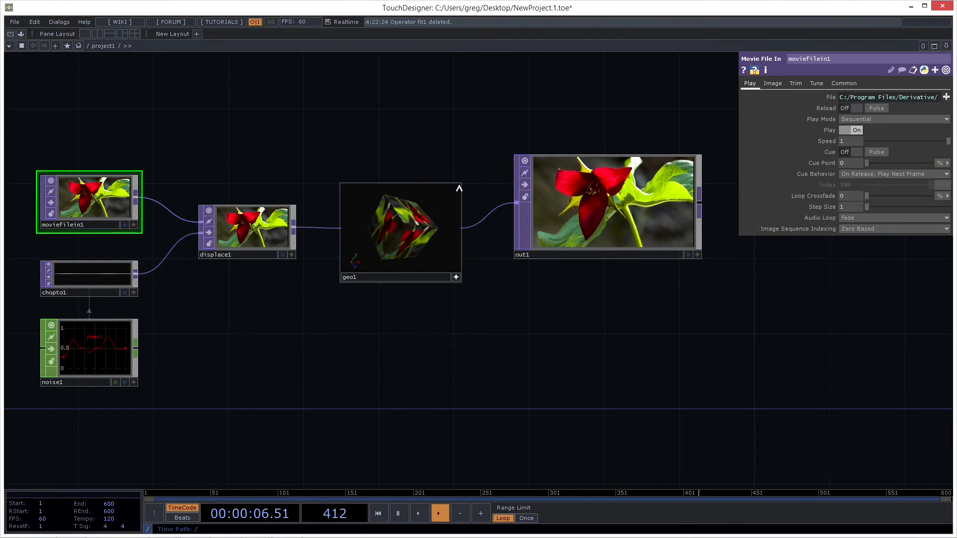
left_click(611, 181)
left_click(232, 244)
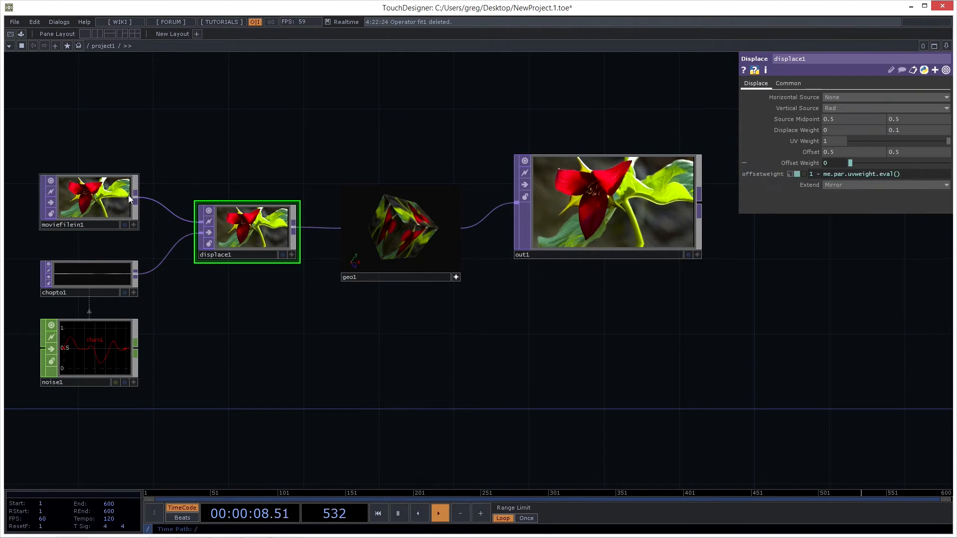
left_click(118, 188)
- Select the out1 operator and home the network view on it
left_click(596, 199)
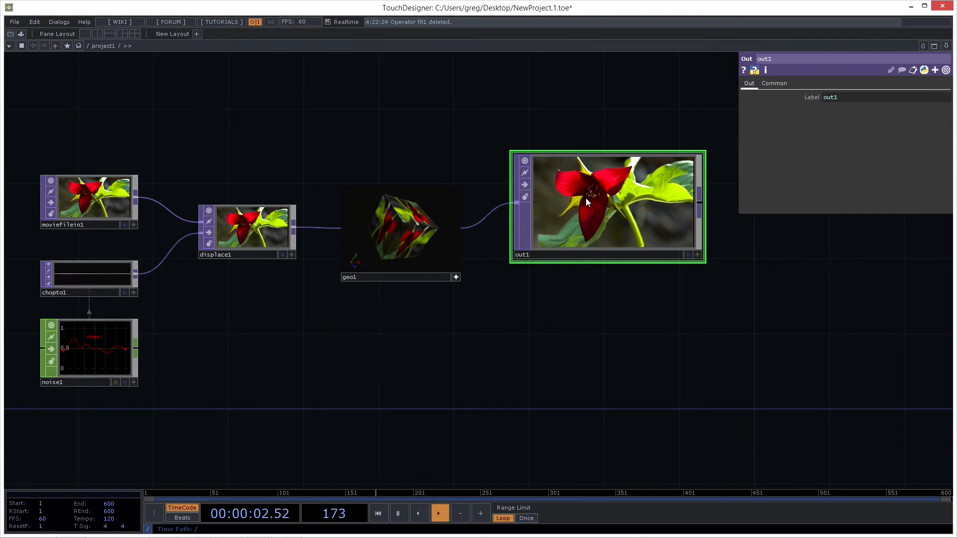
key("shift+h")
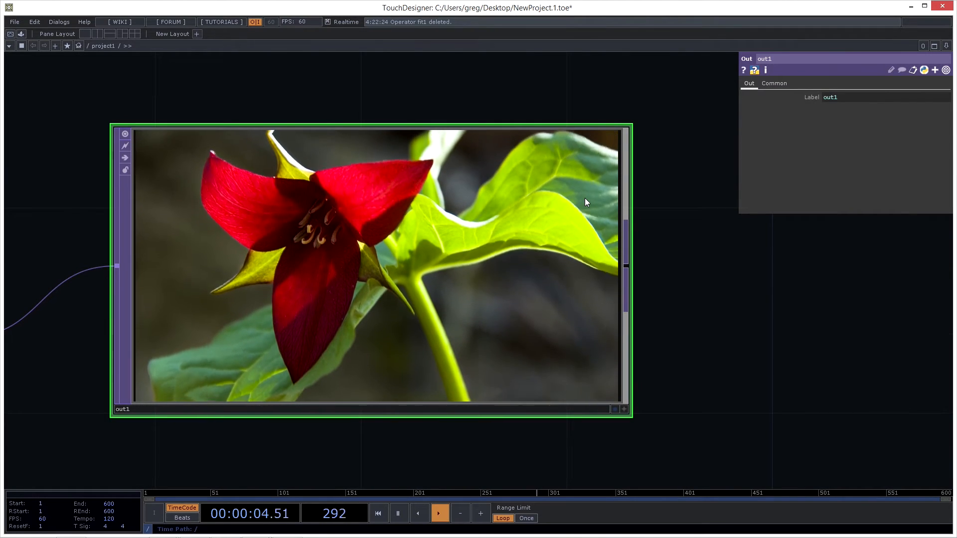
middle_click_drag(782, 366, 643, 404)
left_click_drag(544, 429, 533, 371)
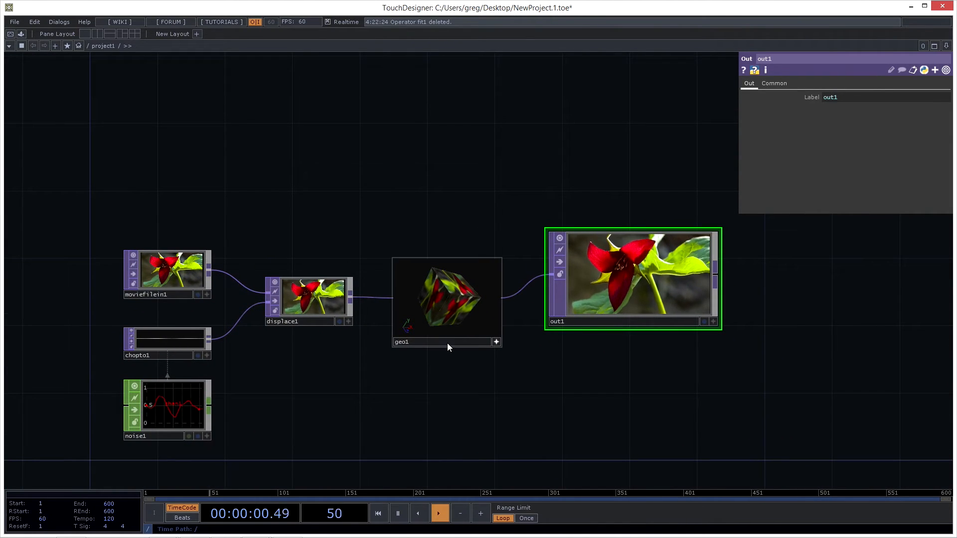
- Select moviefilein1 and chopto1 together and home the network view on both
left_click(169, 277)
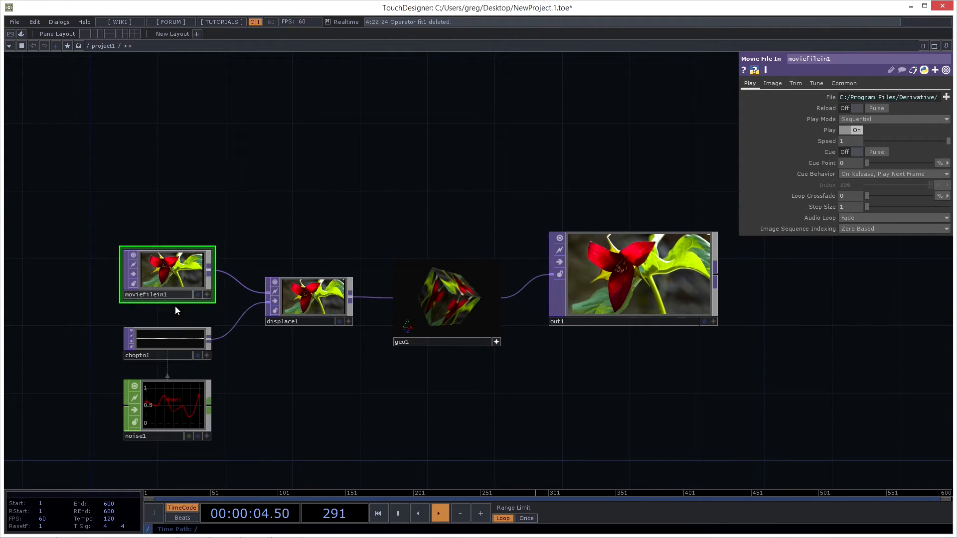
left_click(179, 336, "shift")
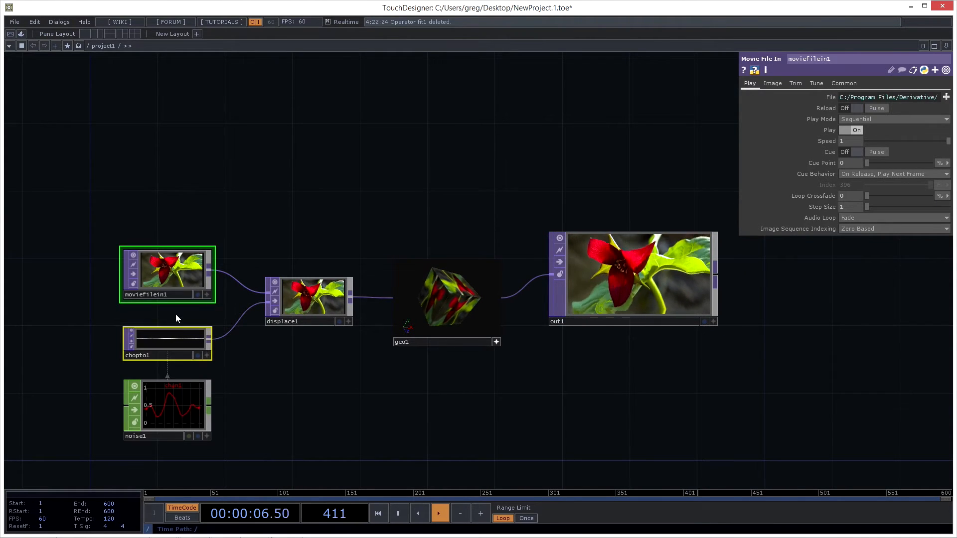
key("shift+h")
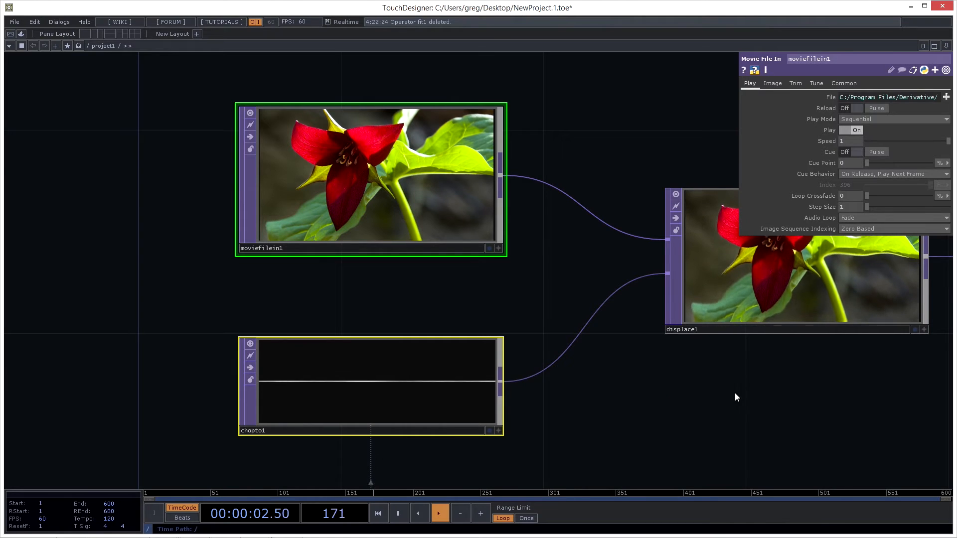
- Add displace1 and noise1 to the current selection of moviefilein1 and chopto1
scroll(773, 391, "down", 1)
scroll(775, 391, "down", 3)
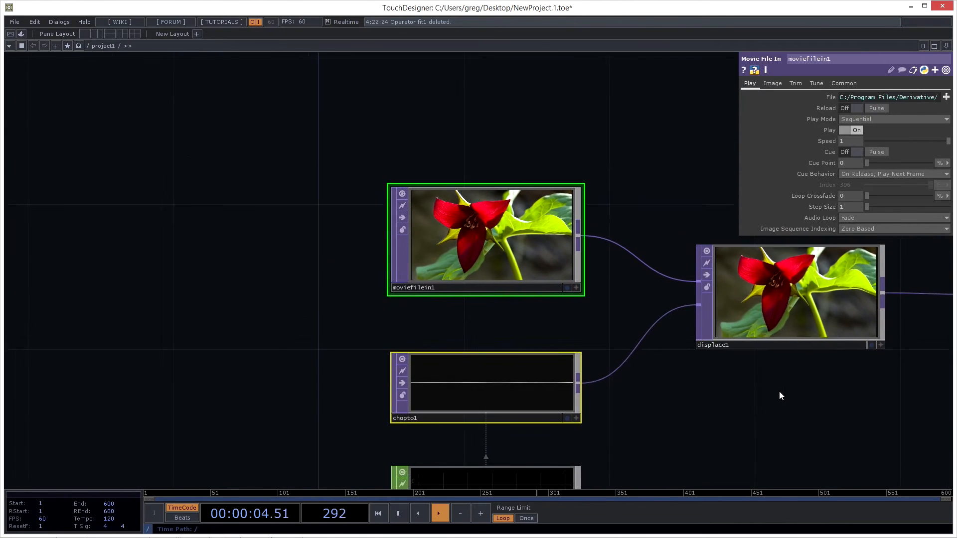
left_click_drag(783, 390, 592, 362)
scroll(606, 387, "down", 3)
left_click_drag(654, 398, 540, 350)
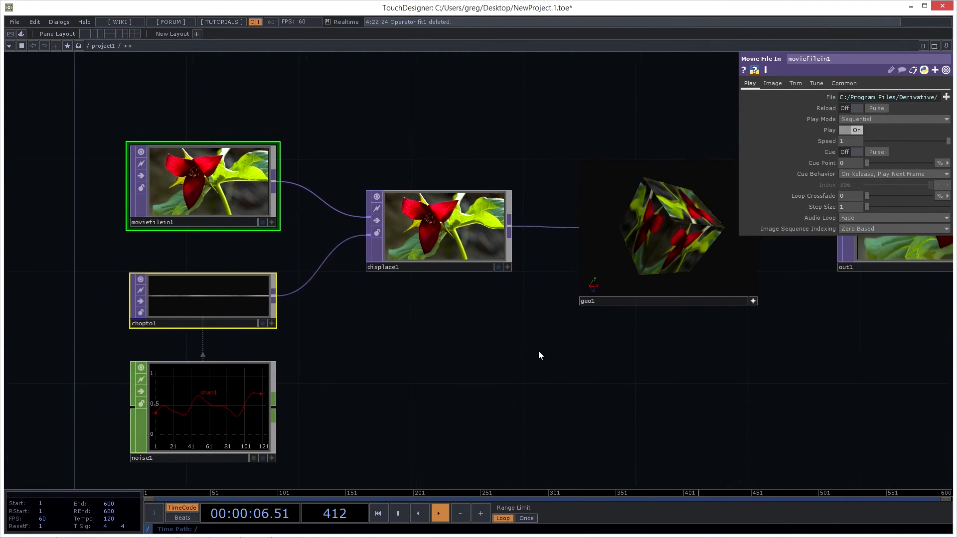
scroll(474, 366, "down", 2)
scroll(513, 378, "down", 3)
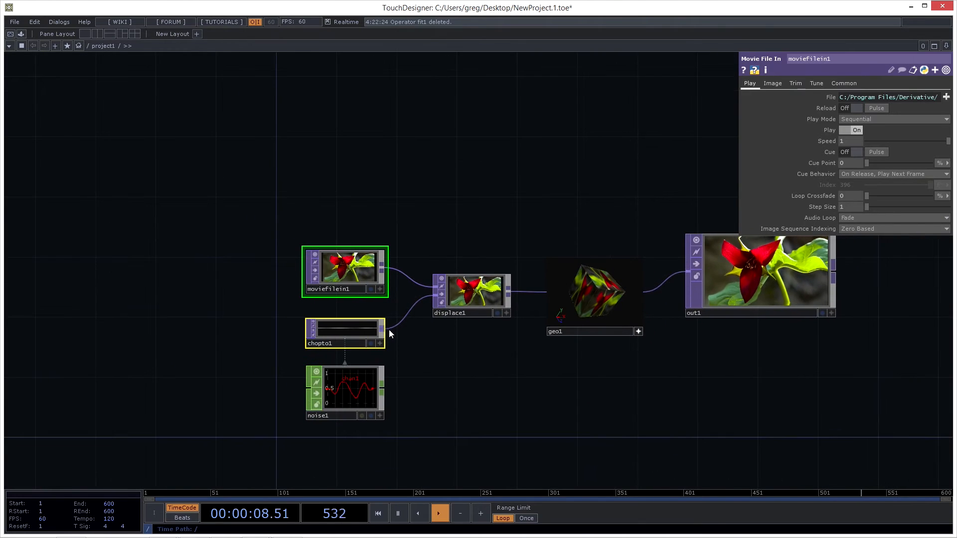
left_click(468, 312, "shift")
left_click(346, 414, "shift")
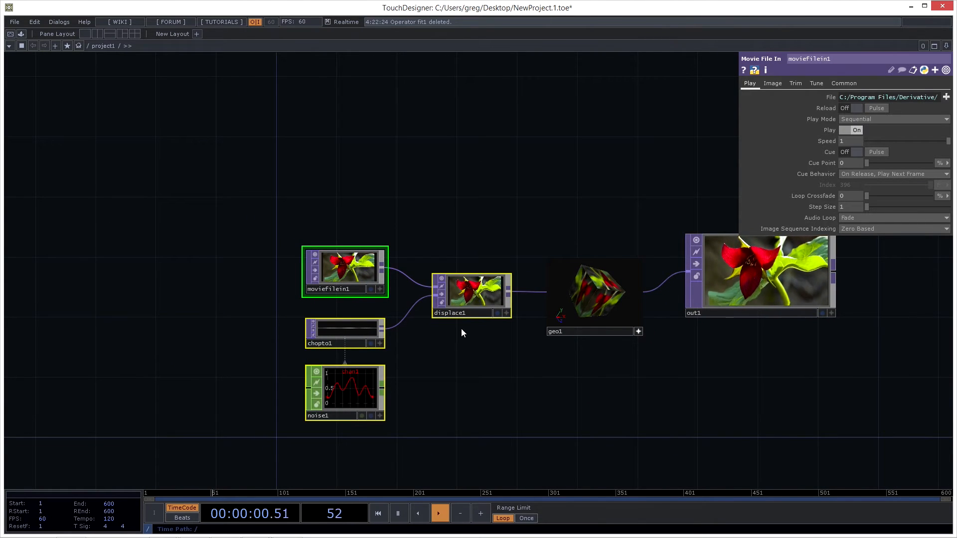
- Box-select different groups of operators: the four feeding geo1, geo1 itself, out1, and finally chopto1 with displace1
left_click(457, 158)
left_click_drag(442, 156, 349, 159)
left_click_drag(132, 120, 396, 444)
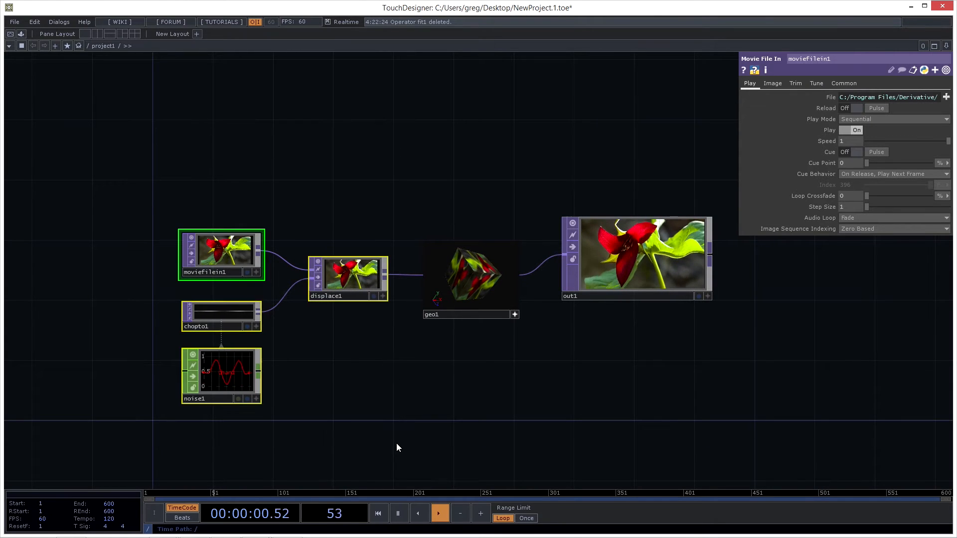
left_click_drag(138, 188, 363, 399)
left_click_drag(517, 374, 471, 220)
left_click_drag(621, 134, 658, 411)
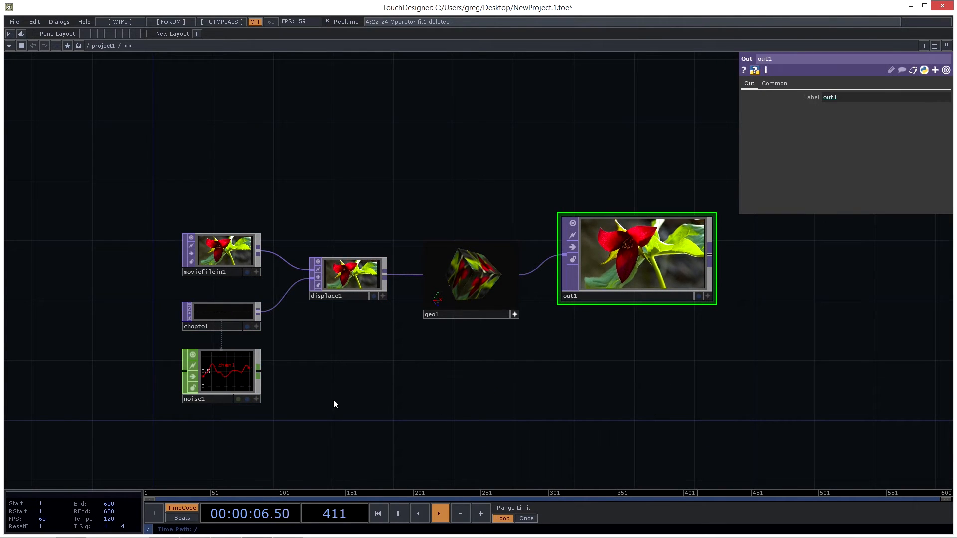
left_click_drag(142, 285, 329, 324)
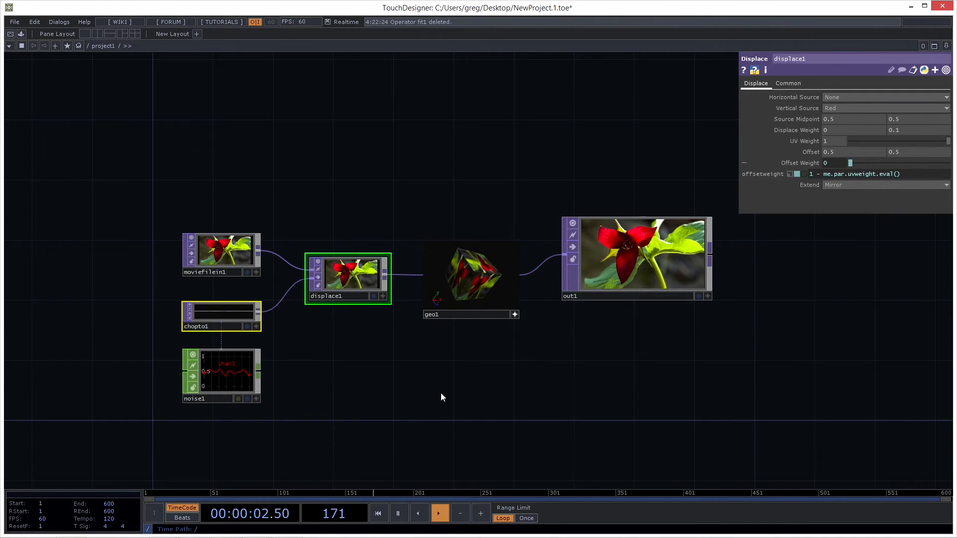
- Select the out1 operator and reset the node sizes in the network
scroll(376, 367, "up", 3)
left_click(351, 357)
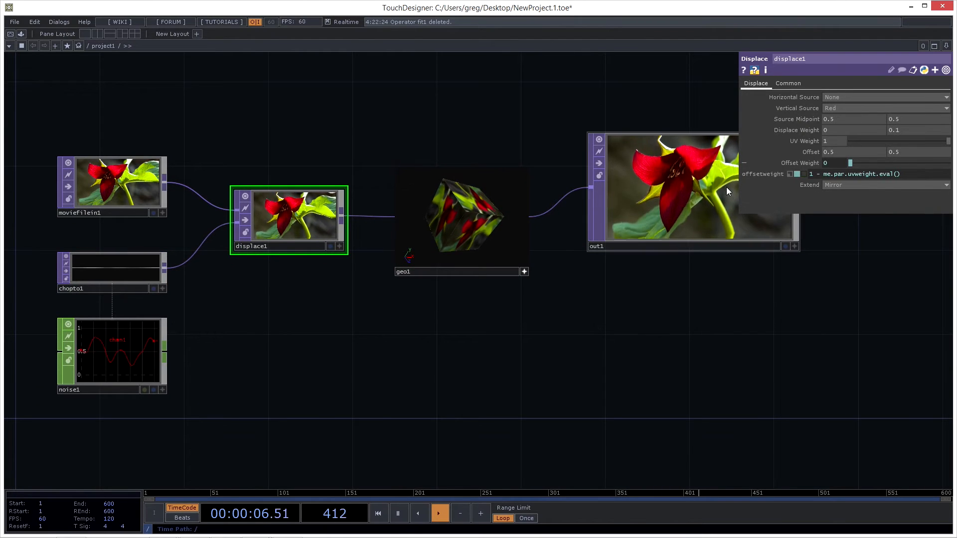
left_click(685, 197)
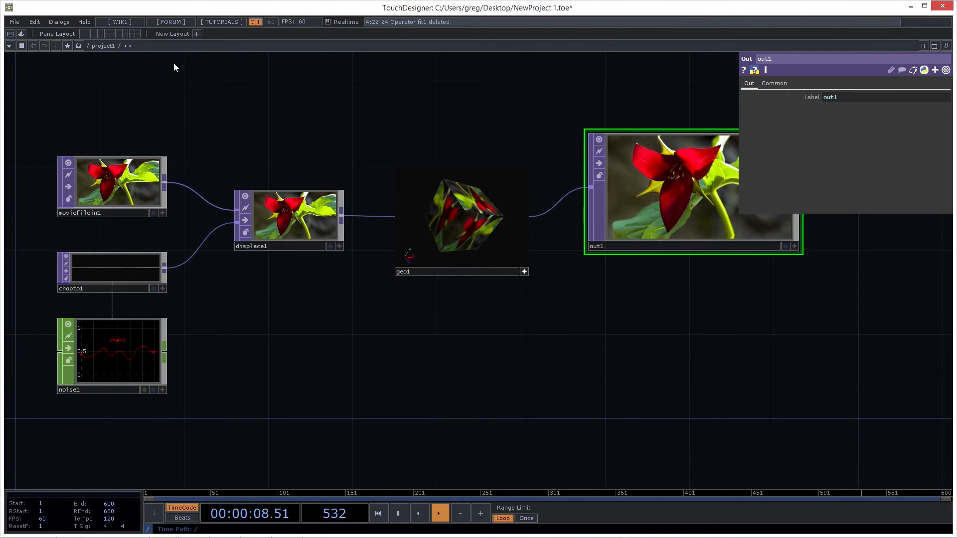
right_click(614, 336)
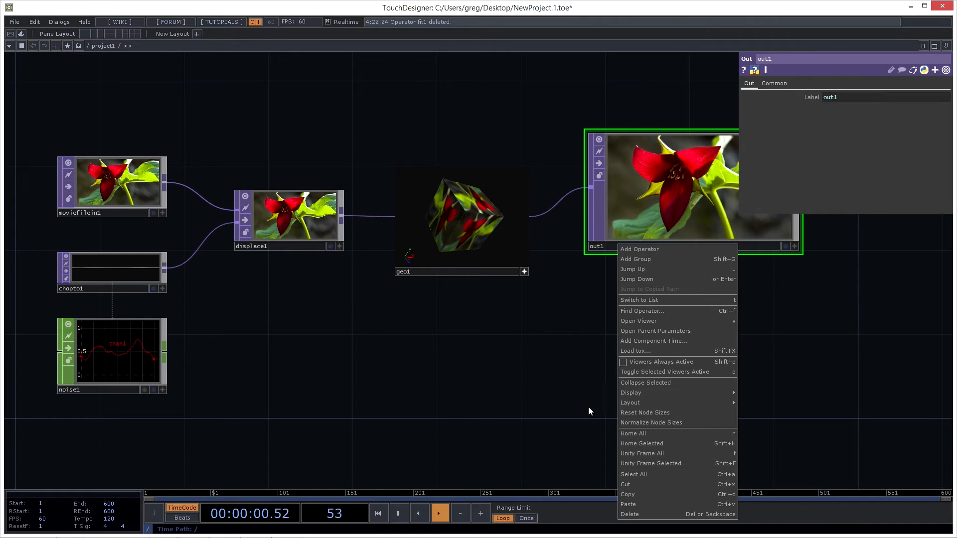
left_click(651, 412)
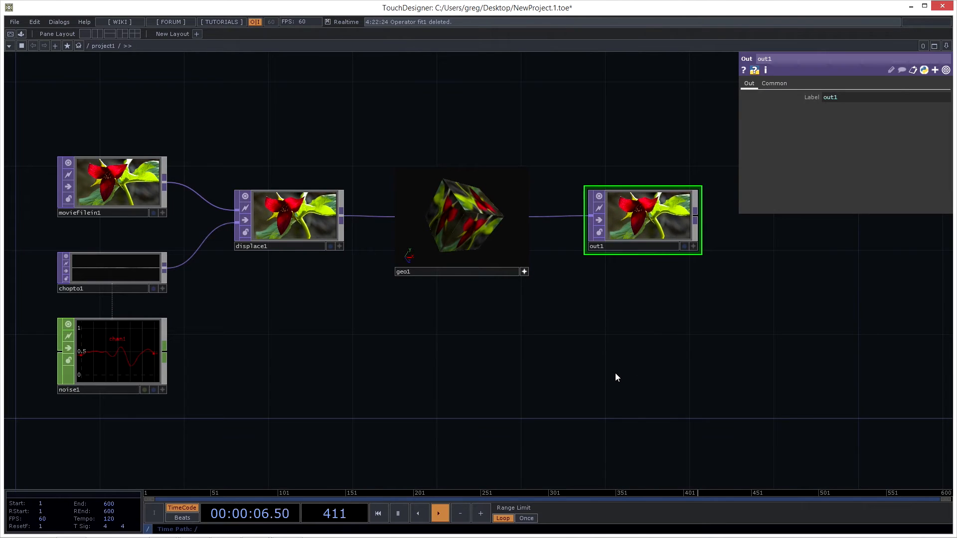
left_click_drag(590, 427, 595, 407)
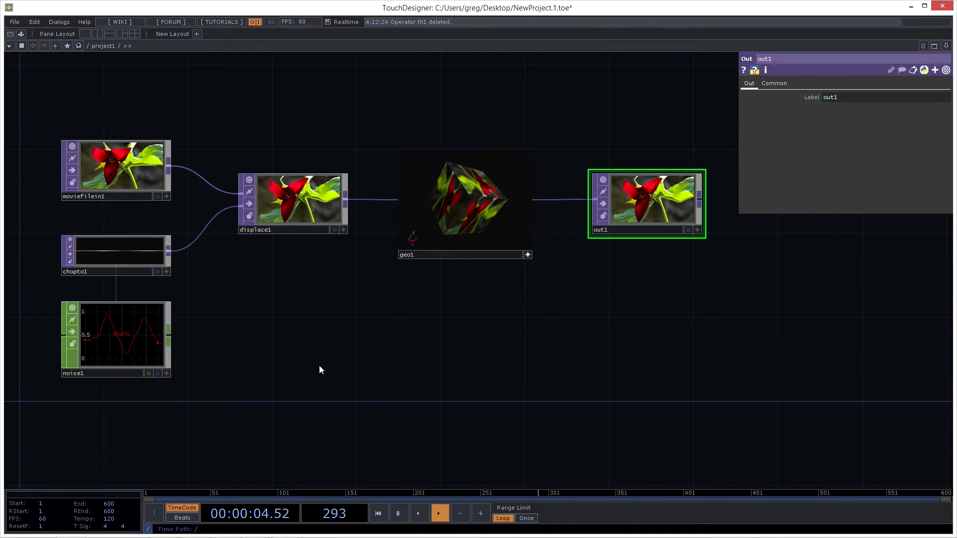
left_click_drag(399, 373, 422, 367)
left_click_drag(393, 355, 431, 355)
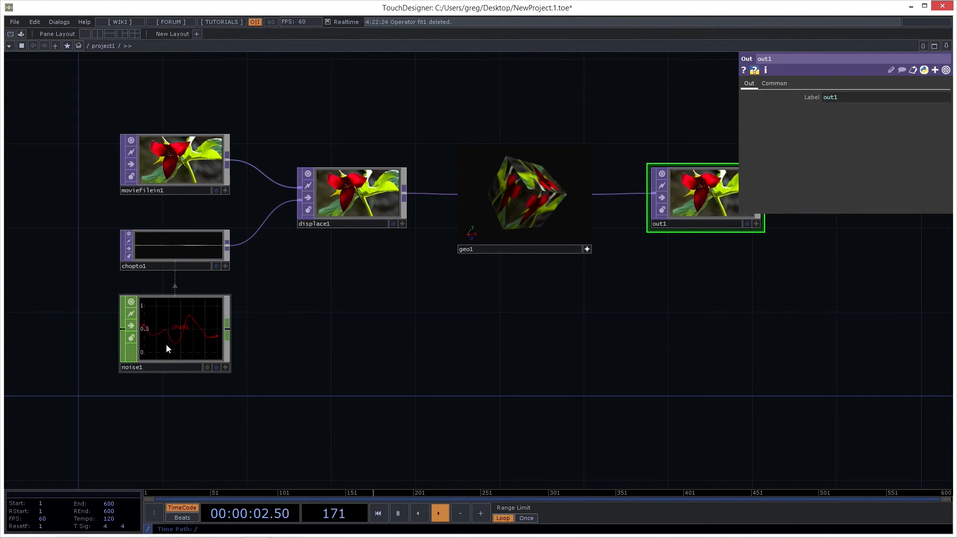
scroll(261, 339, "up", 2)
middle_click_drag(285, 339, 317, 337)
left_click_drag(319, 337, 376, 364)
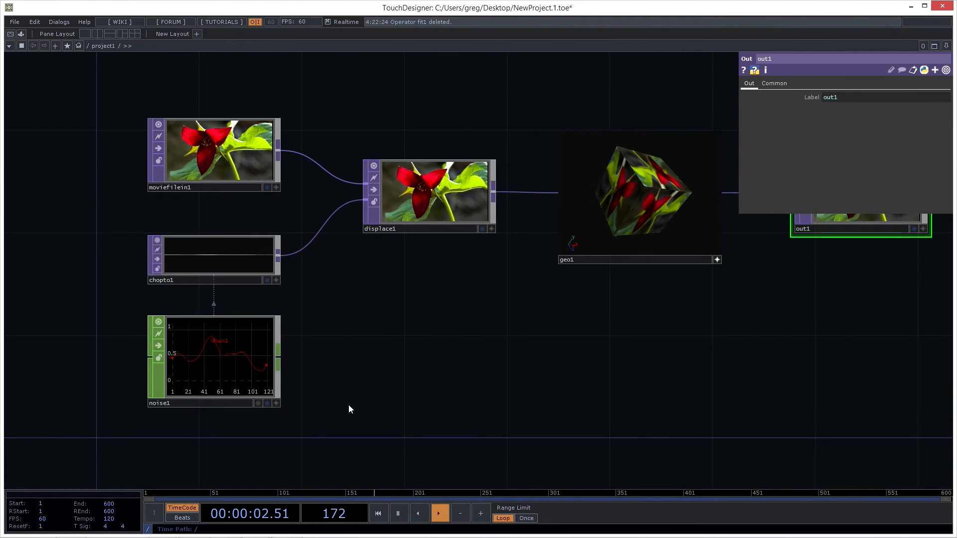
left_click_drag(352, 412, 305, 336)
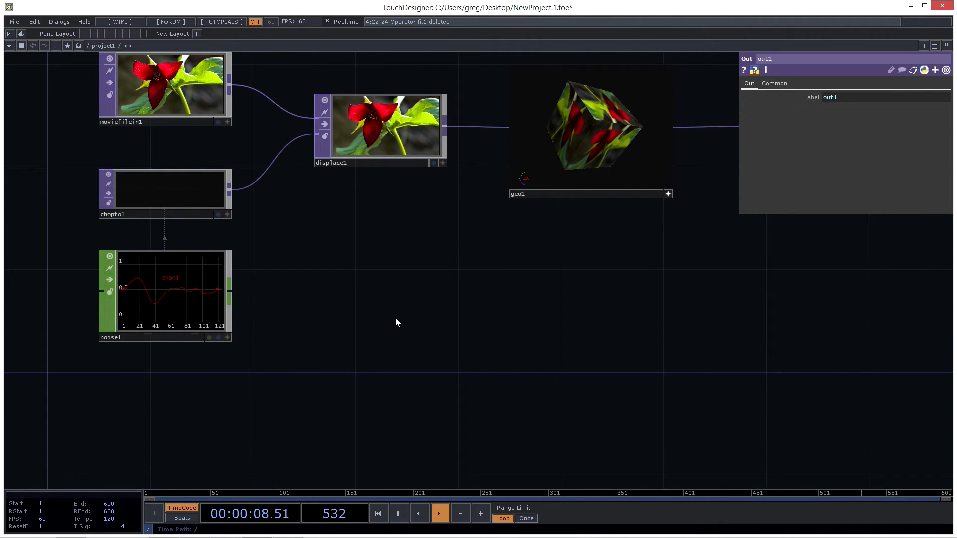
- Browse the TOP, CHOP, SOP, MAT and DAT operator families in the OP Create Dialog, and close it without creating anything
key("Tab")
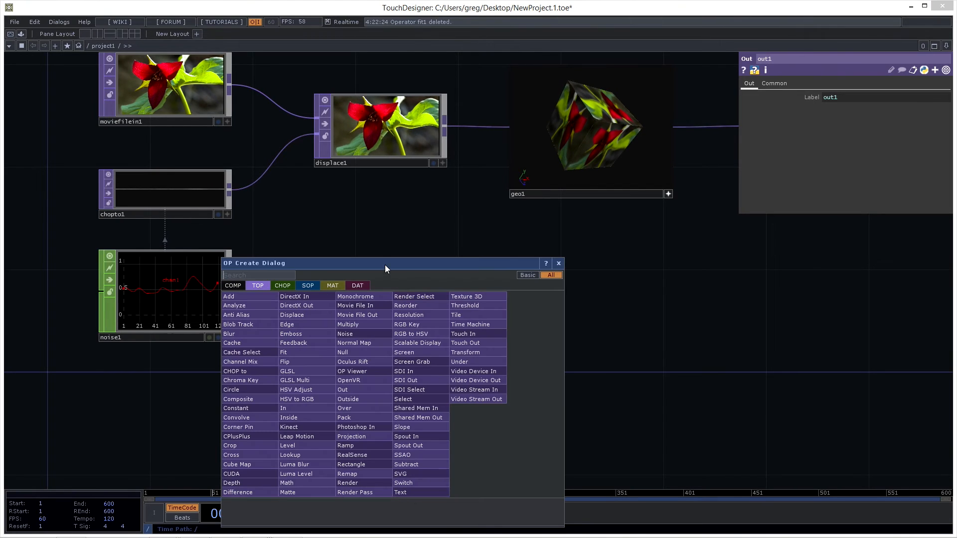
double_click(750, 313)
double_click(398, 258)
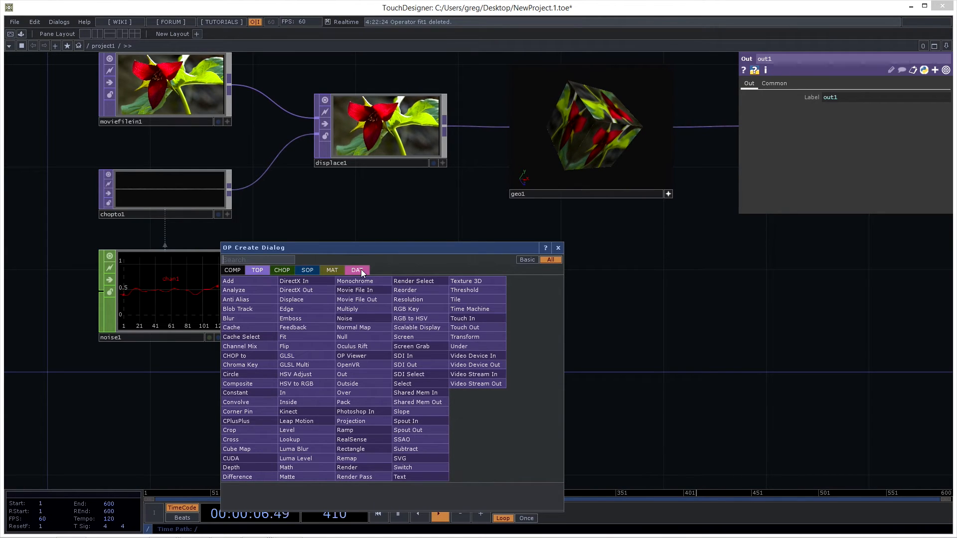
left_click(282, 271)
left_click(305, 270)
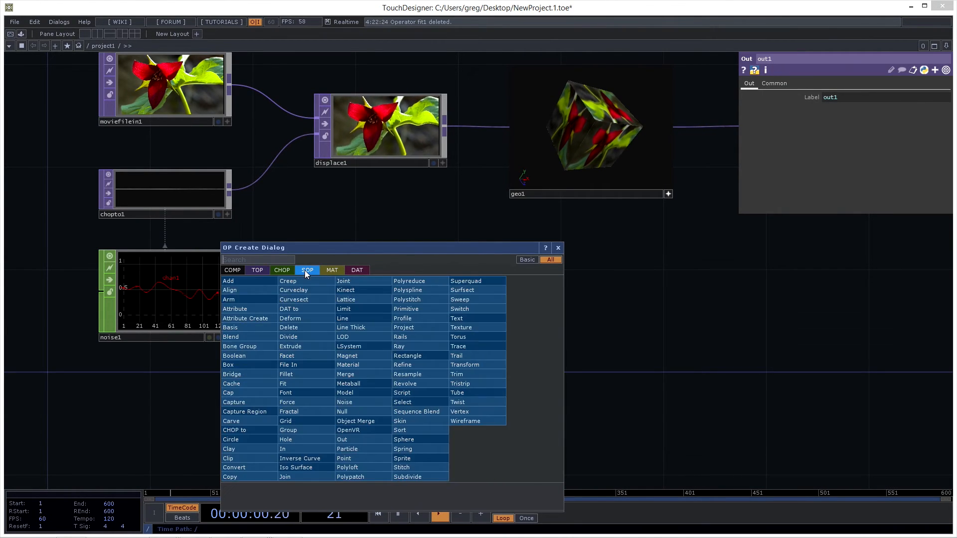
left_click(332, 269)
left_click(353, 269)
left_click(265, 270)
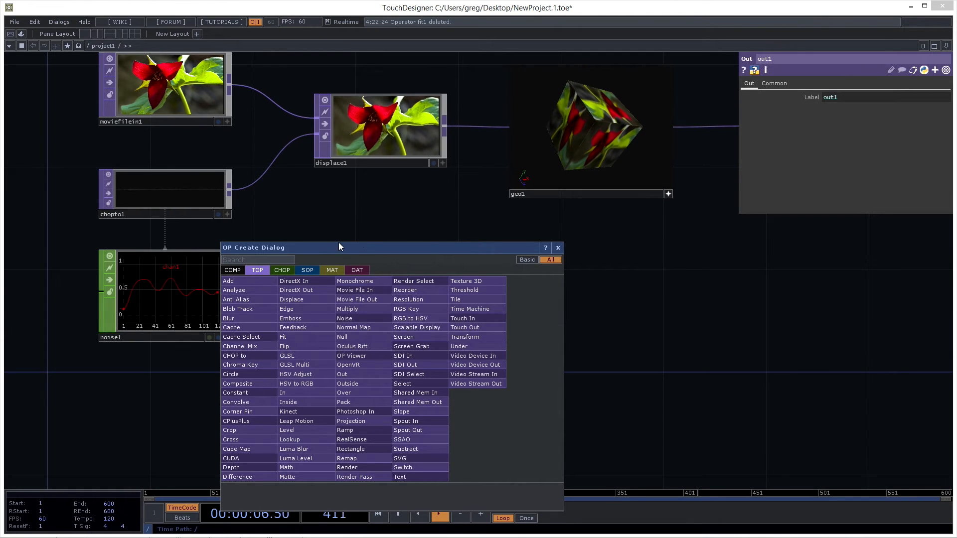
left_click(477, 240)
- Add a Blur TOP in the empty network space below geo1
left_click_drag(404, 271, 313, 305)
left_click_drag(463, 318, 430, 334)
left_click_drag(336, 345, 374, 331)
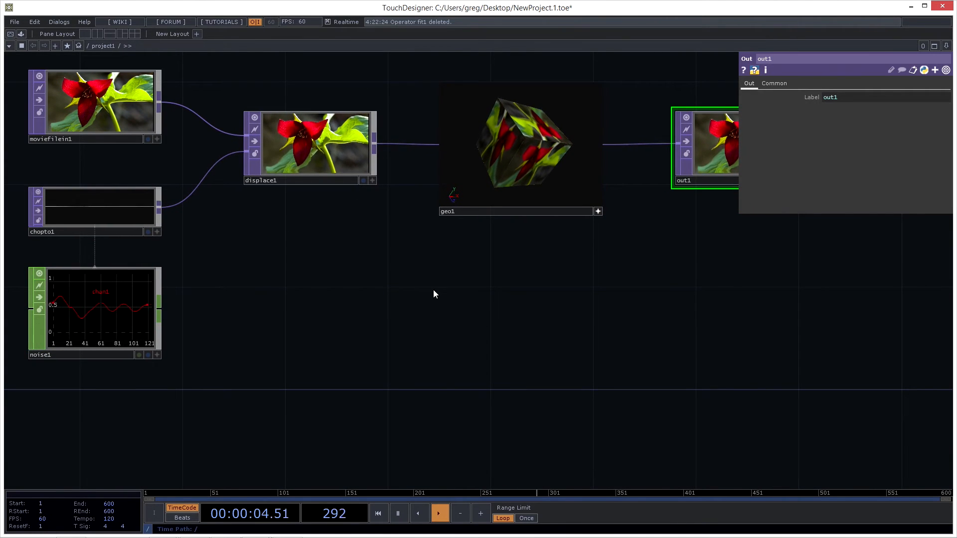
key("Tab")
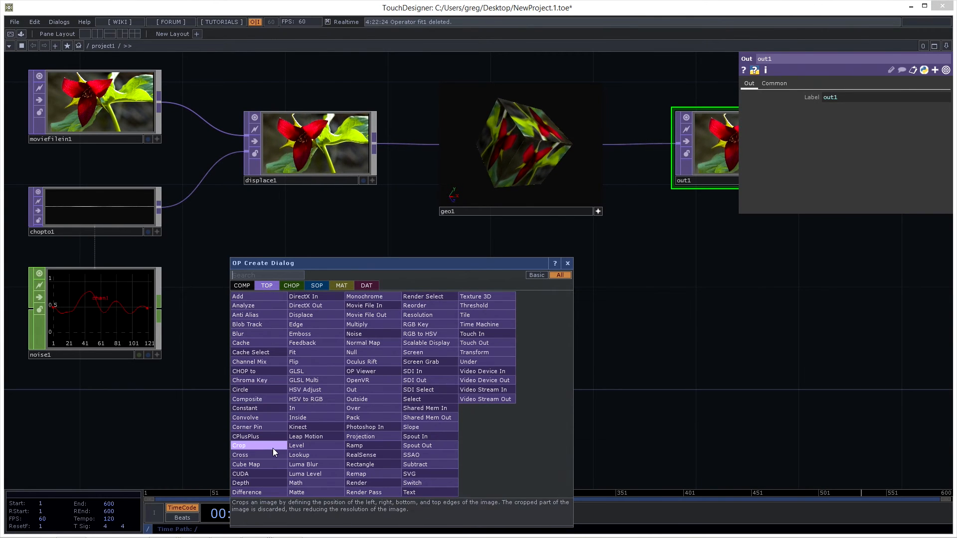
left_click(259, 332)
left_click(488, 313)
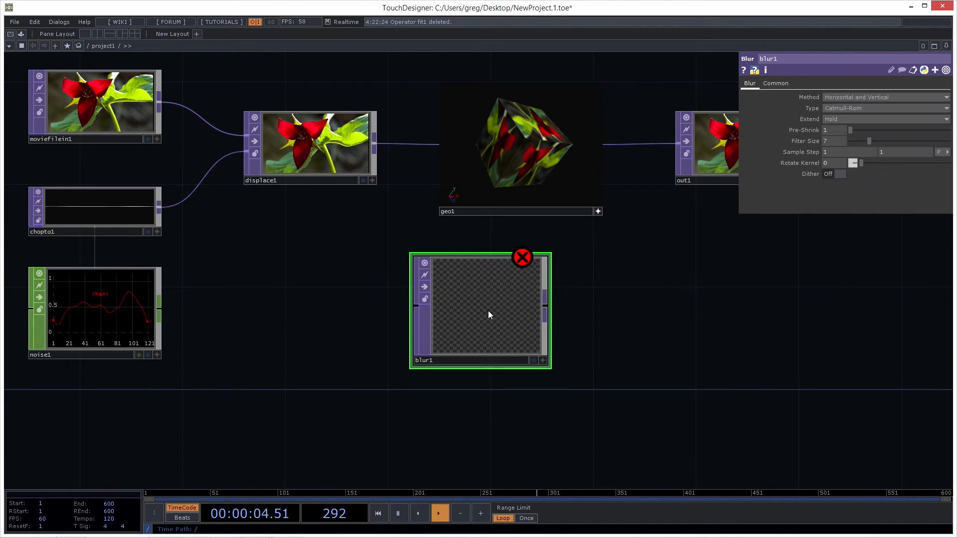
- Move blur1 from below geo1 to beneath out1 and delete it
left_click_drag(447, 315, 382, 318)
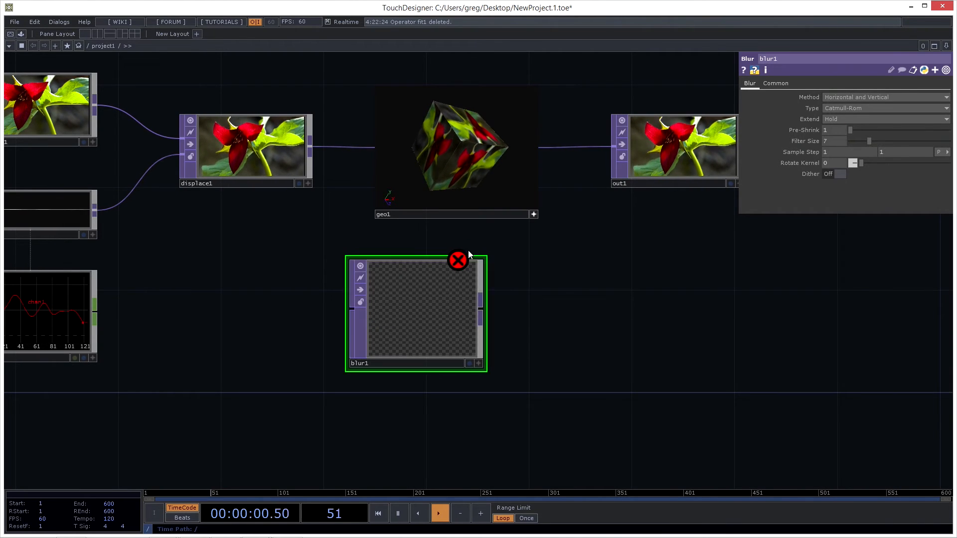
left_click_drag(401, 316, 756, 337)
left_click_drag(541, 327, 182, 357)
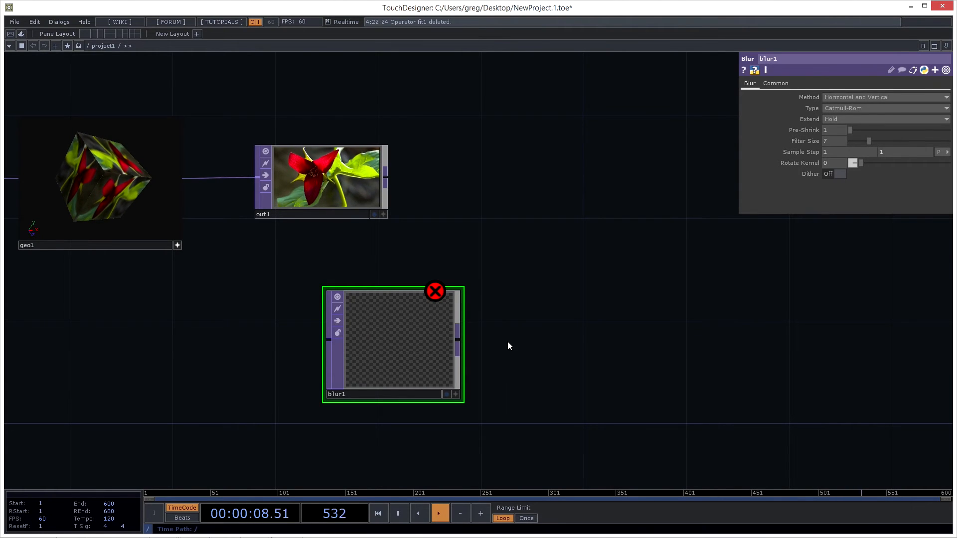
key("Delete")
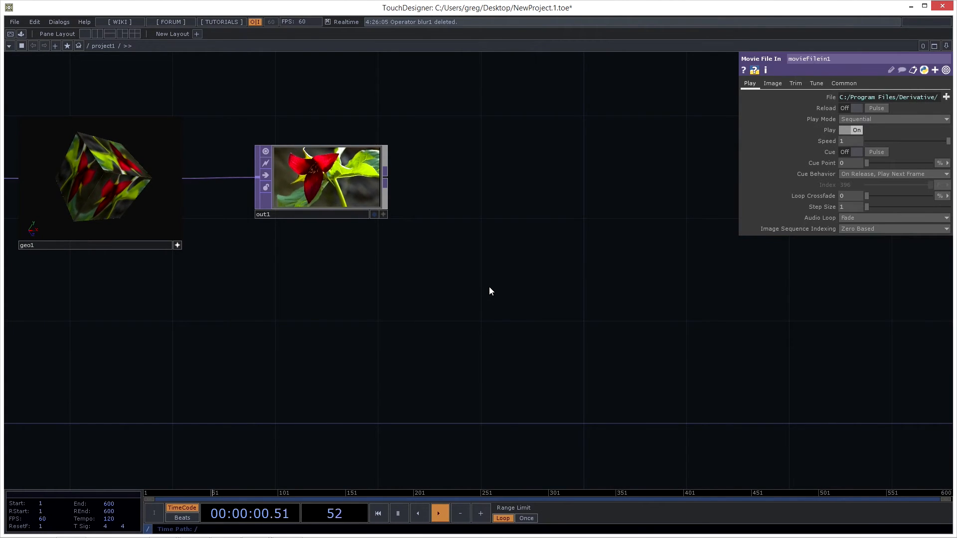
- Compare the Basic and All lists of TOPs in the OP Create Dialog and close it without adding an operator
key("Tab")
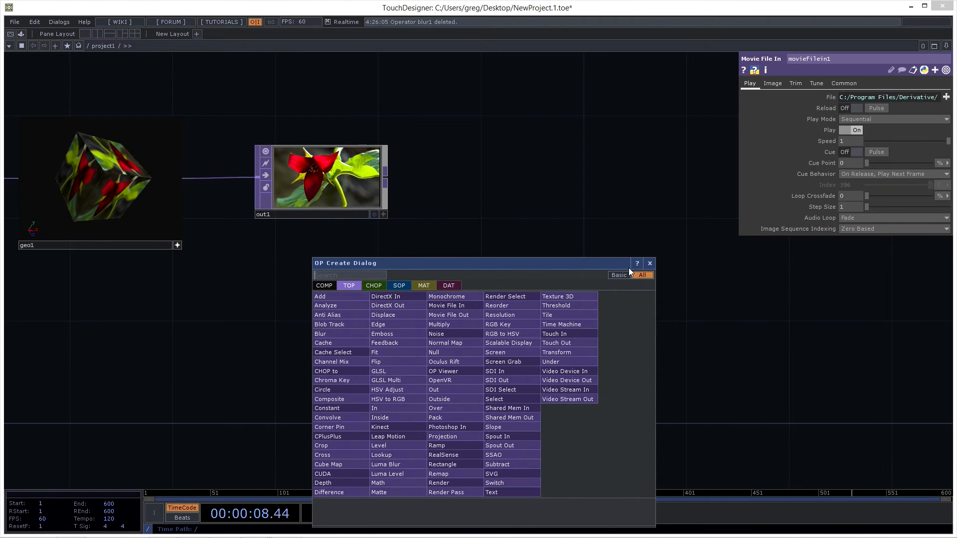
left_click(616, 276)
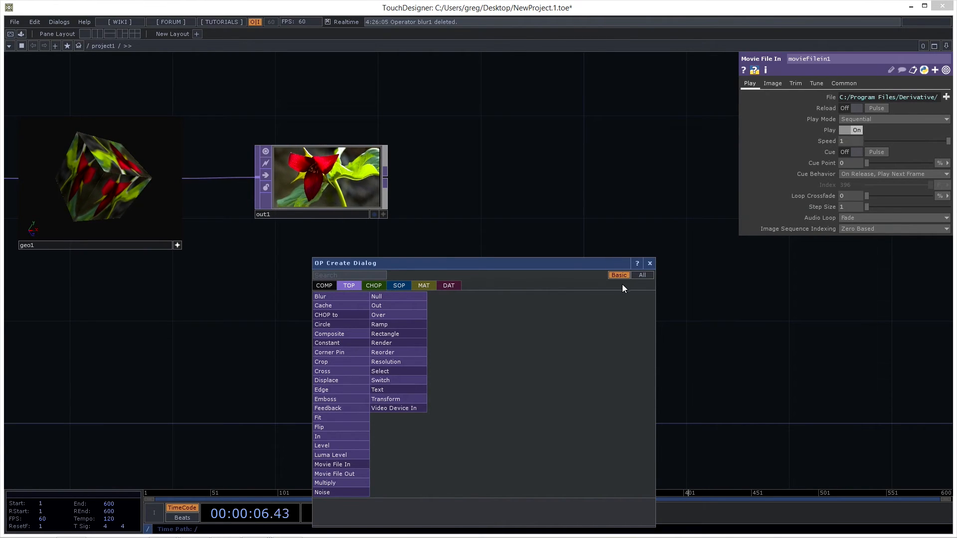
left_click_drag(601, 266, 616, 237)
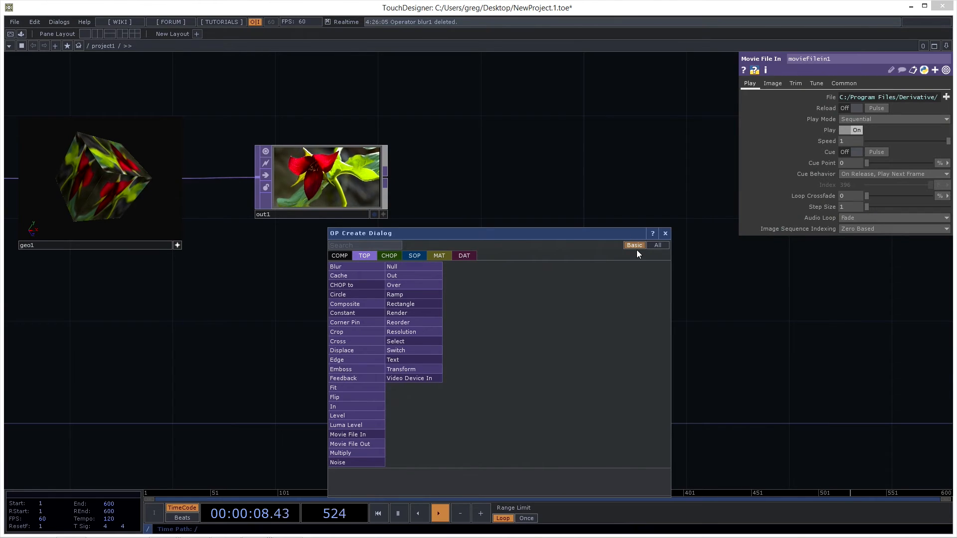
left_click(659, 244)
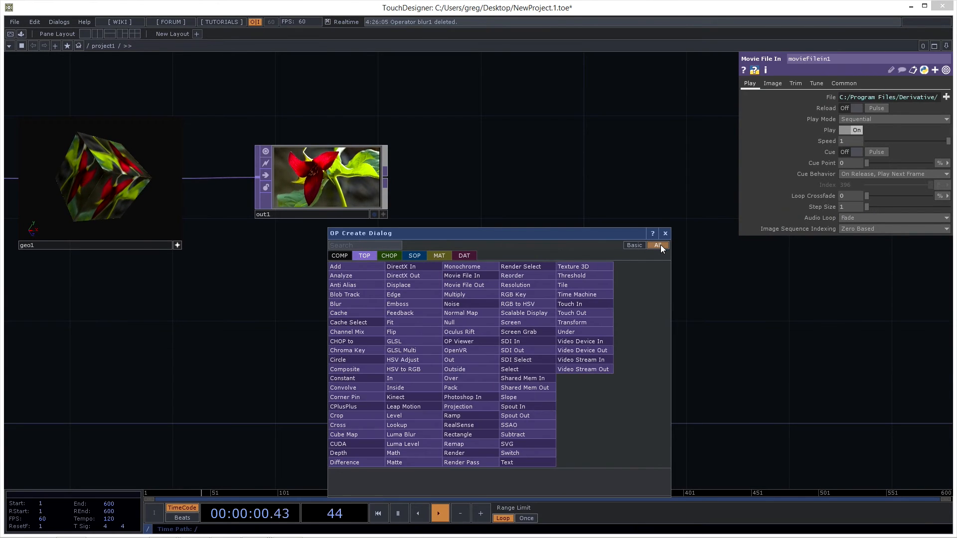
left_click(635, 245)
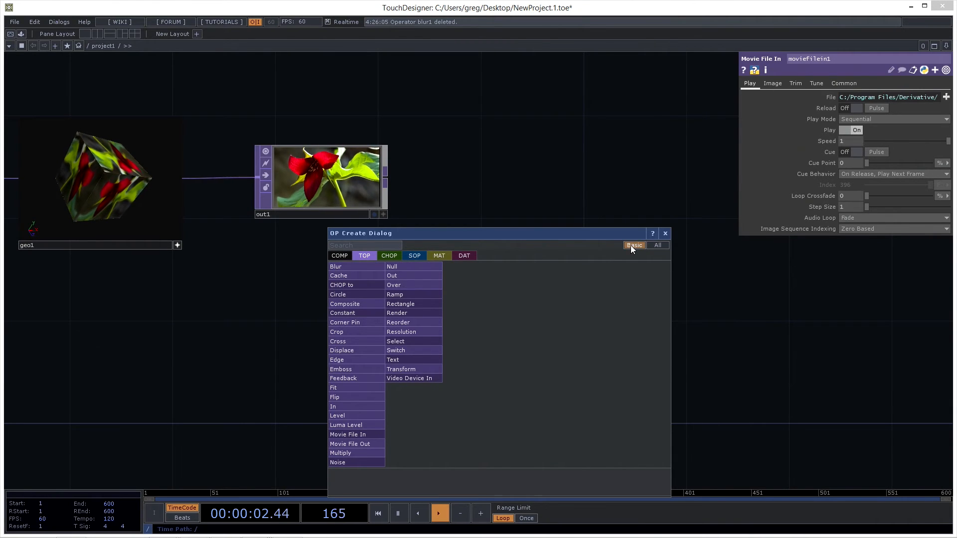
left_click(658, 246)
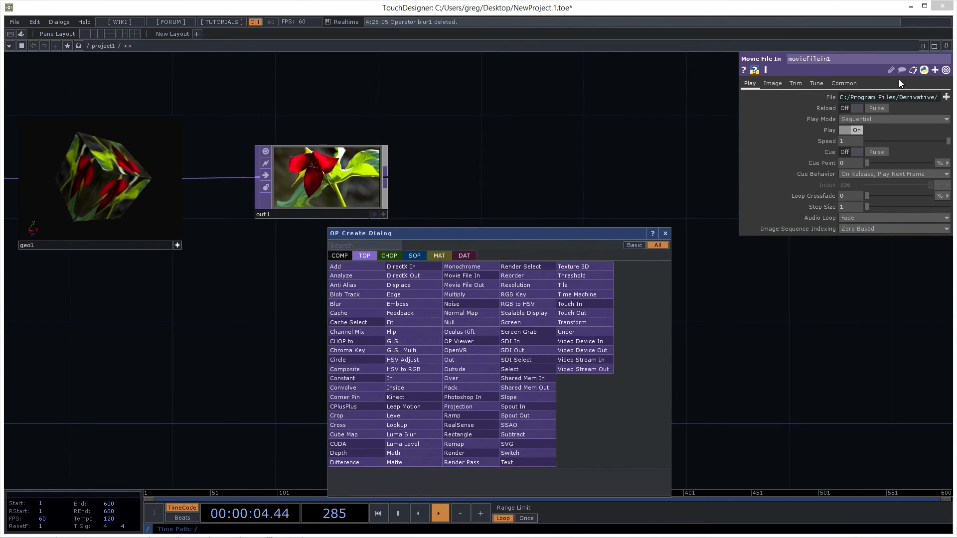
left_click(626, 142)
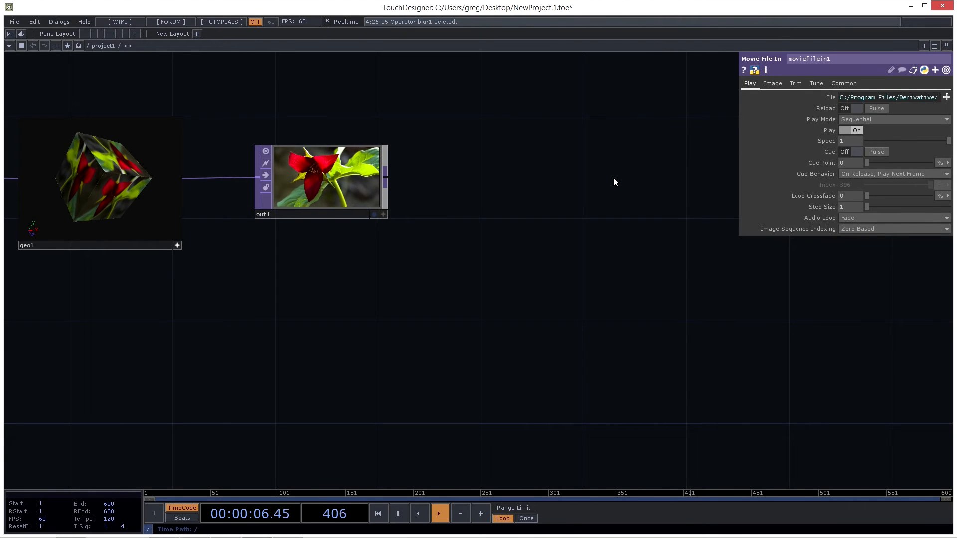
- Toggle the network's parameter window off and back on several times
key("p")
key("p")
key("p")
key("p")
key("p")
key("p")
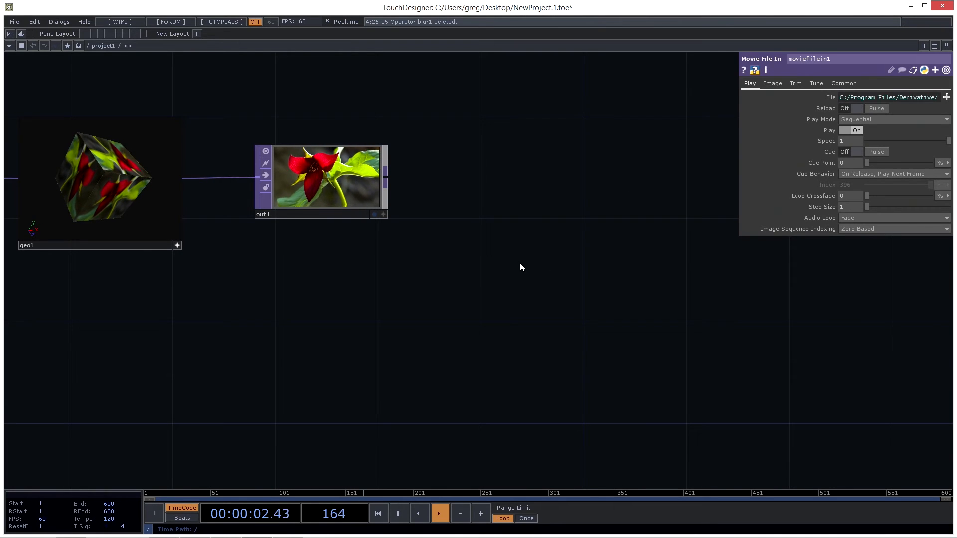
- Add a new Blur TOP to the network, below and to the right of out1
key("Tab")
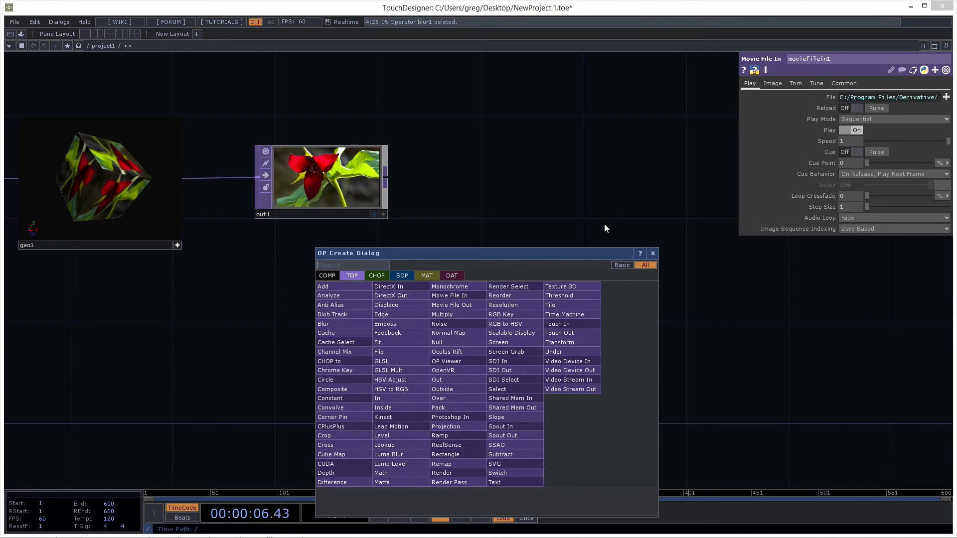
left_click(331, 324)
left_click(560, 306)
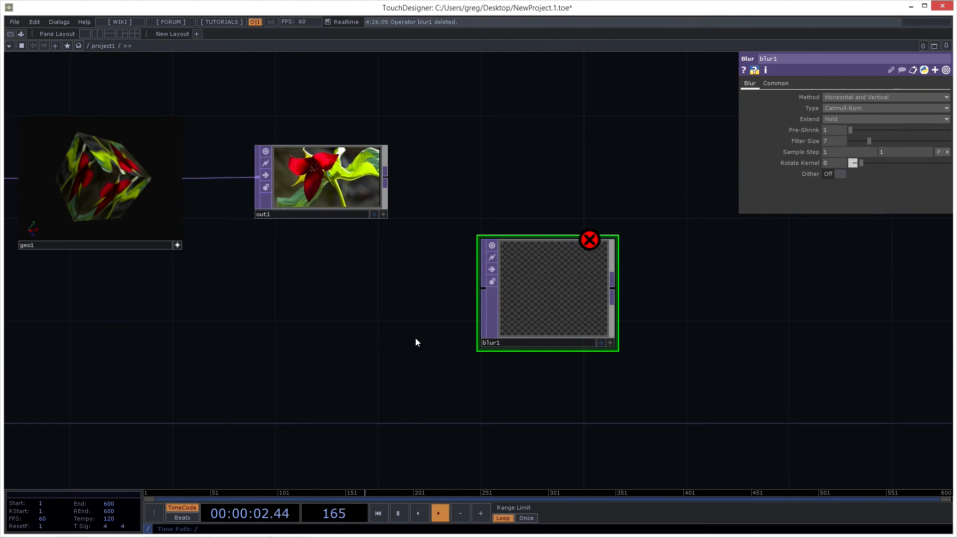
- Wire out1's output to blur1's input and detach the wire from blur1 again
left_click(386, 177)
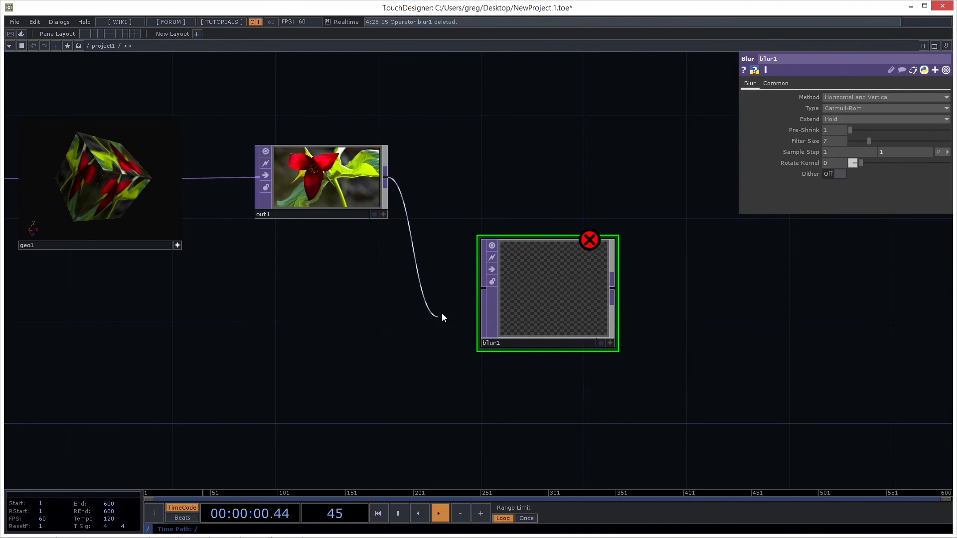
left_click(472, 295)
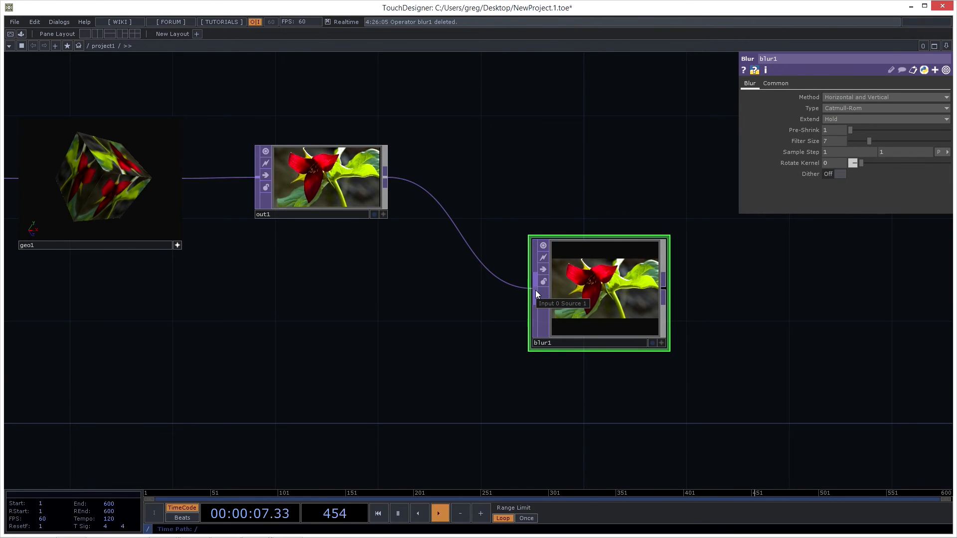
left_click_drag(536, 288, 294, 388)
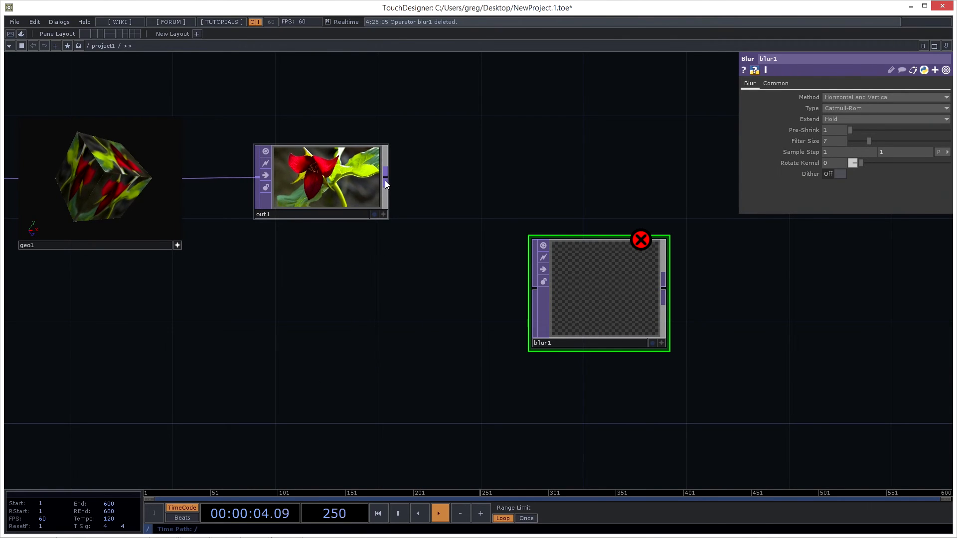
- Reconnect out1 to blur1 and remove the connection with the wire's Disconnect option
left_click_drag(387, 179, 529, 294)
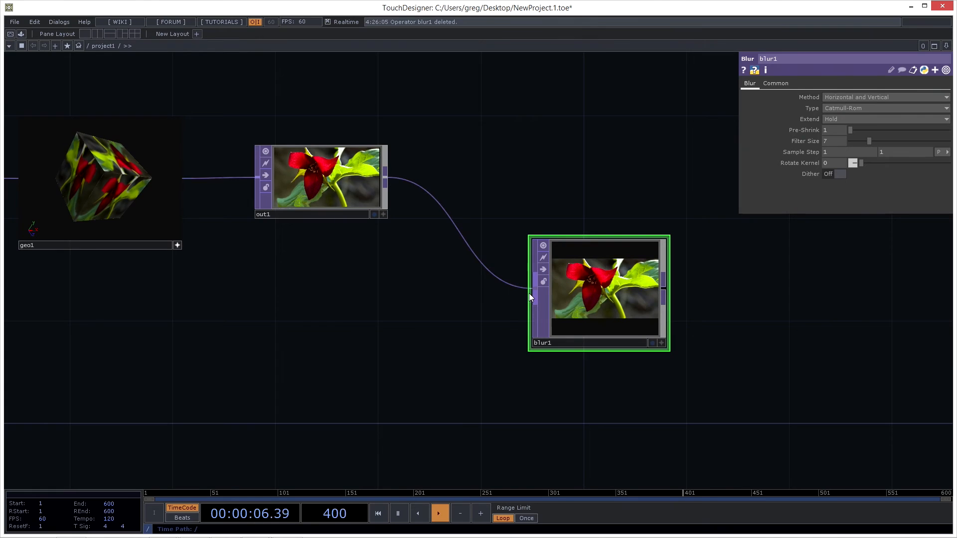
right_click(465, 243)
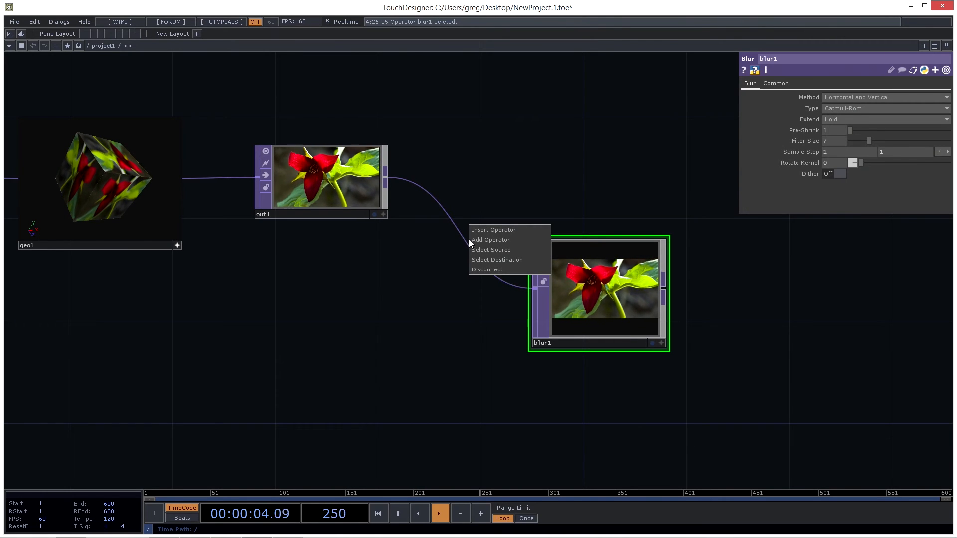
left_click(482, 269)
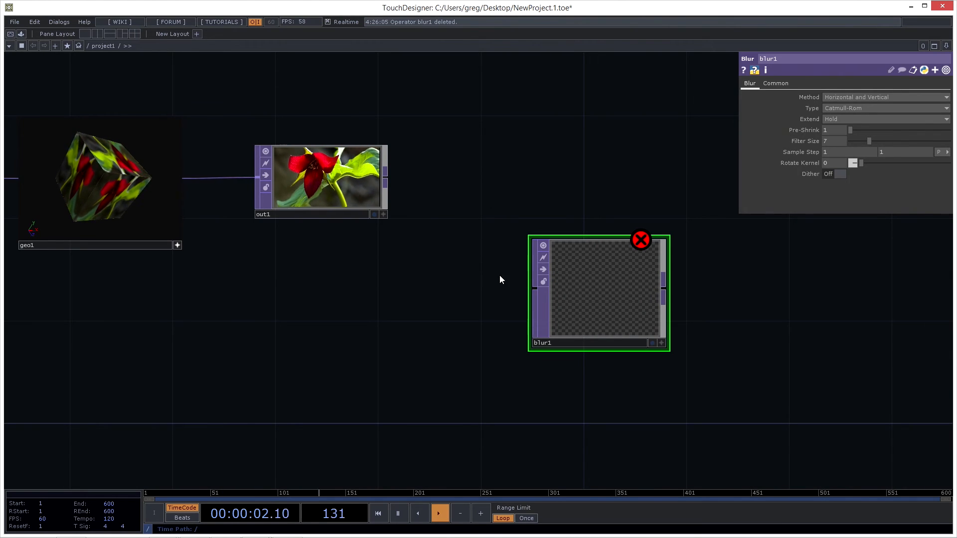
- Move blur1 across the network to the empty area below displace1
left_click_drag(439, 274, 612, 254)
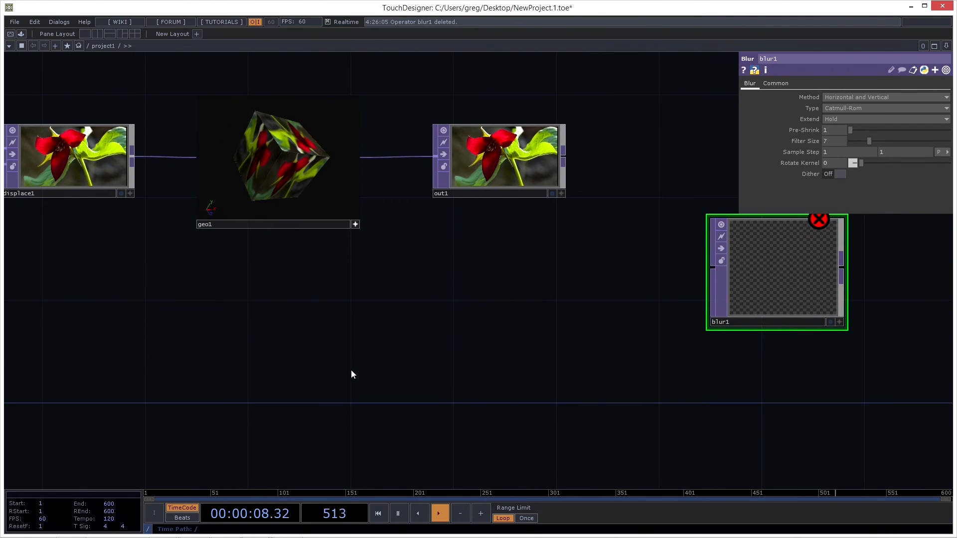
left_click_drag(351, 370, 423, 359)
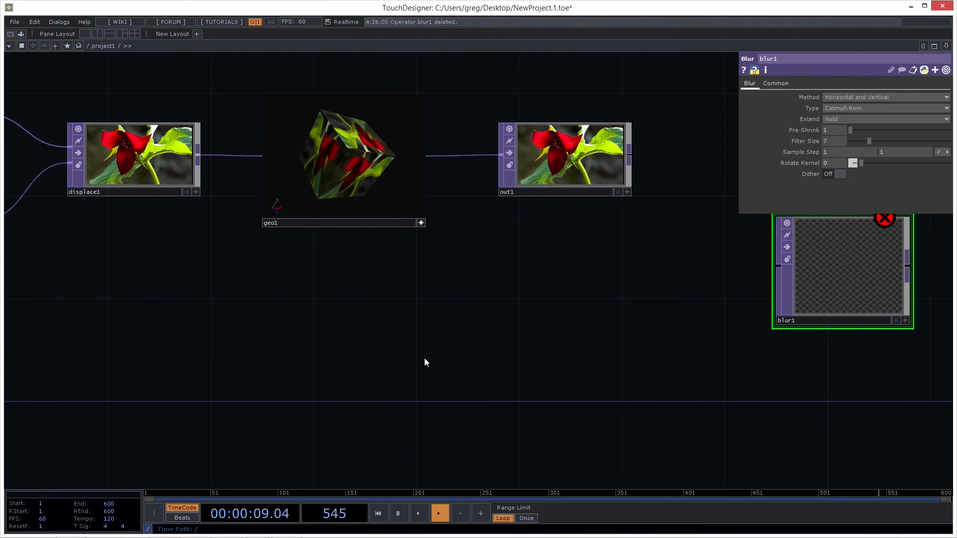
scroll(423, 358, "down", 2)
scroll(365, 375, "up", 1)
left_click_drag(290, 380, 529, 347)
left_click_drag(402, 265, 347, 266)
left_click_drag(868, 252, 408, 343)
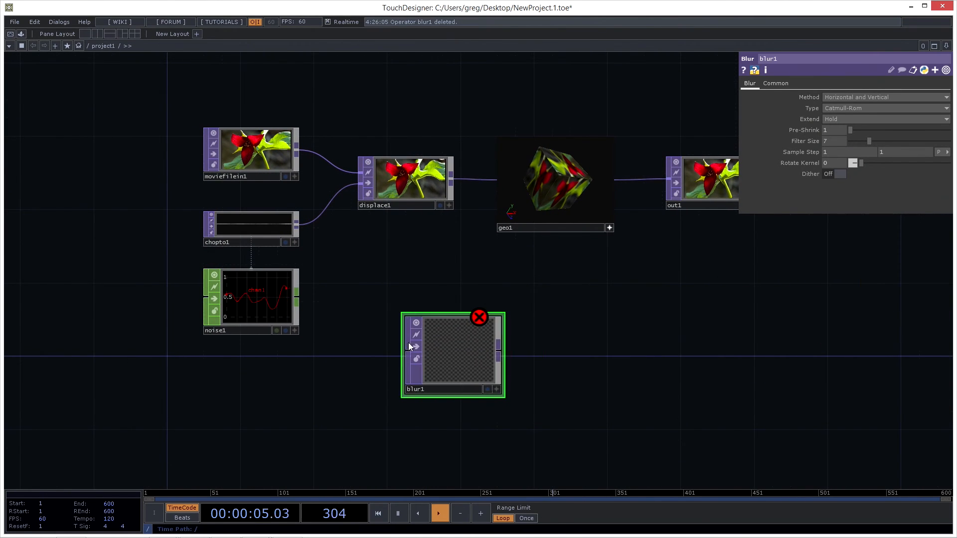
- Branch a second wire from chopto1's output into blur1 and disconnect that wire again
left_click(297, 225)
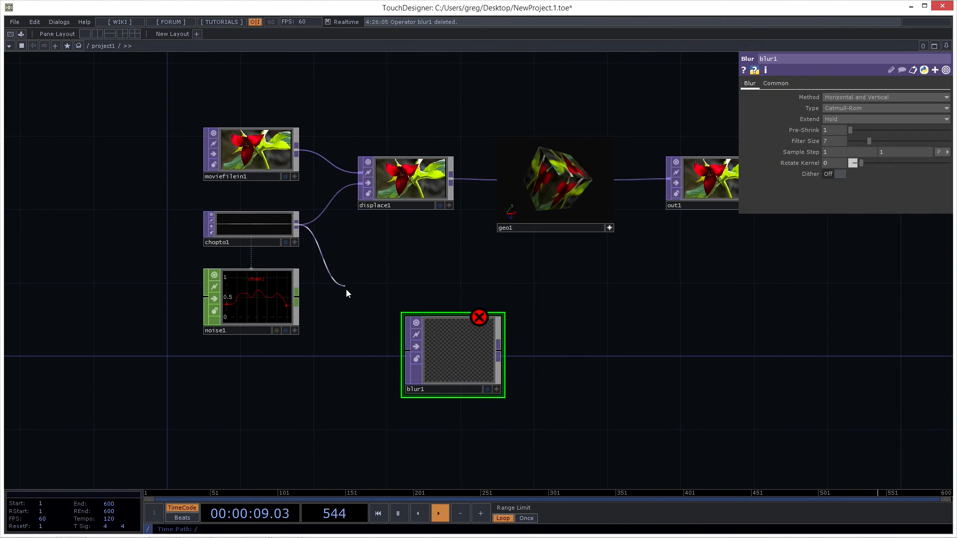
left_click(400, 357)
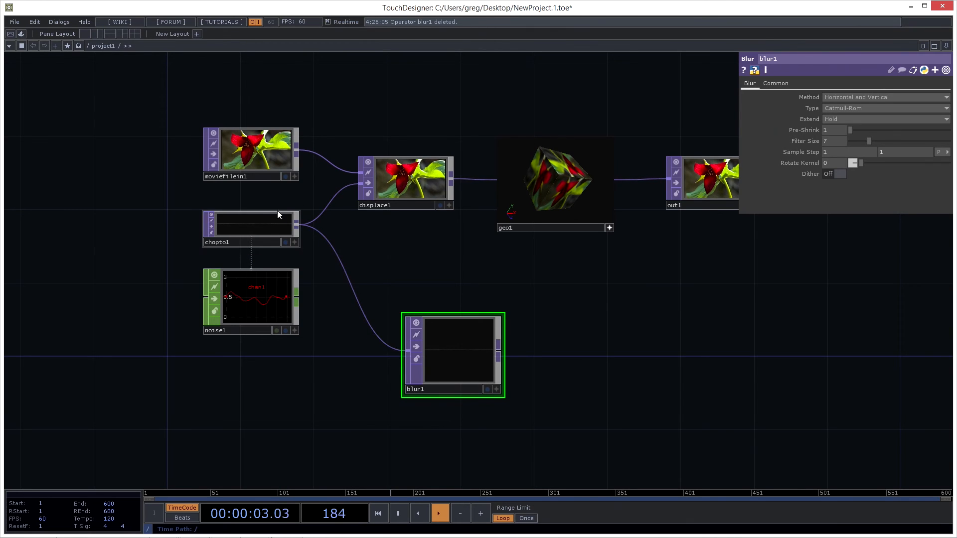
right_click(357, 304)
left_click(375, 330)
- Move chopto1 to the left of moviefilein1 and noise1, keeping it level with its original position
left_click_drag(330, 362, 370, 349)
left_click_drag(318, 216, 169, 216)
left_click_drag(177, 294, 229, 286)
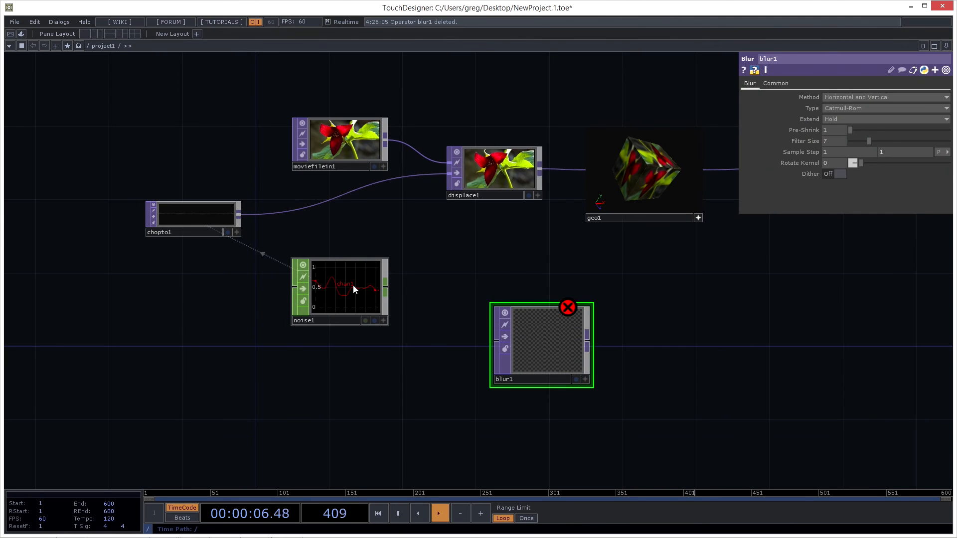
- Wire chopto1's output into blur1's input and move blur1 slightly up and to the right
left_click(240, 216)
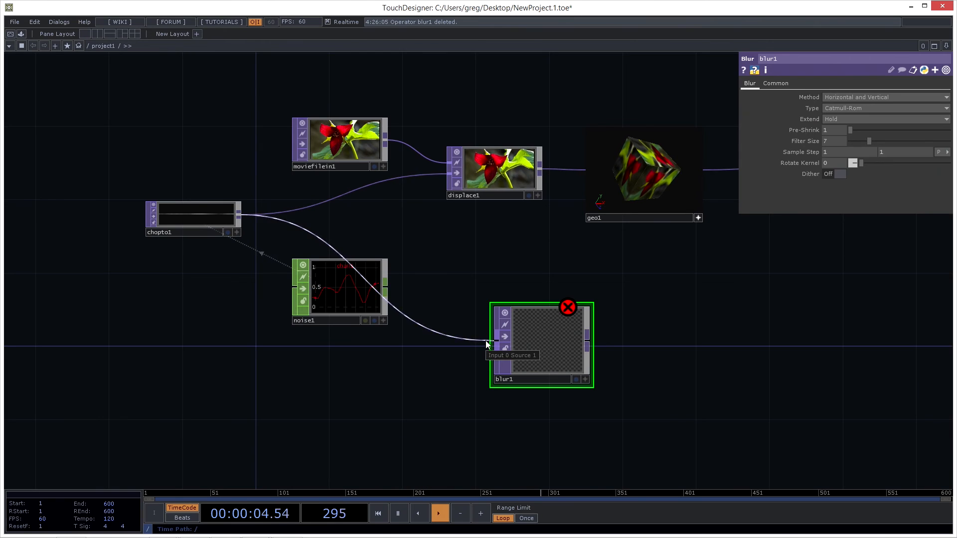
left_click(483, 341)
left_click_drag(539, 353, 558, 316)
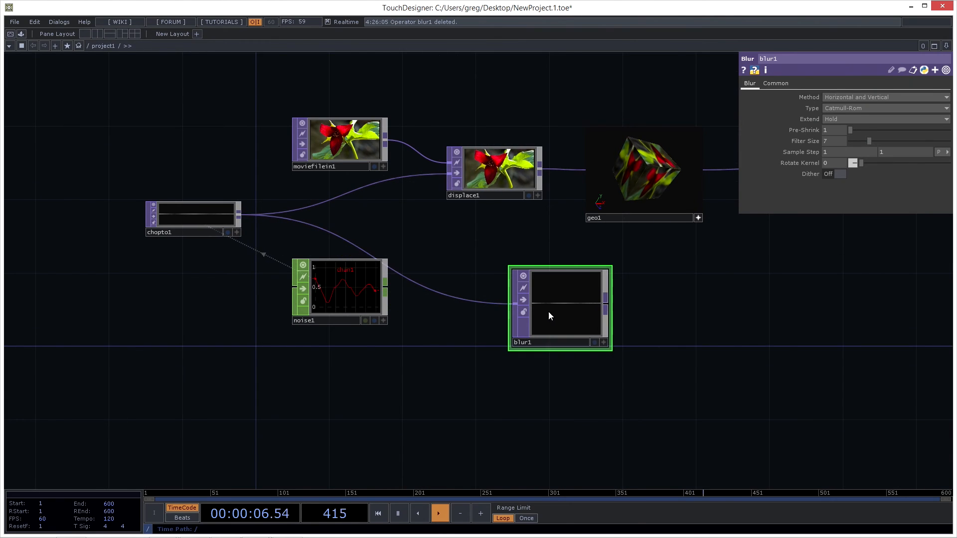
- Move noise1 slightly down, keeping it below moviefilein1, and delete blur1 from the network
left_click_drag(350, 283, 332, 303)
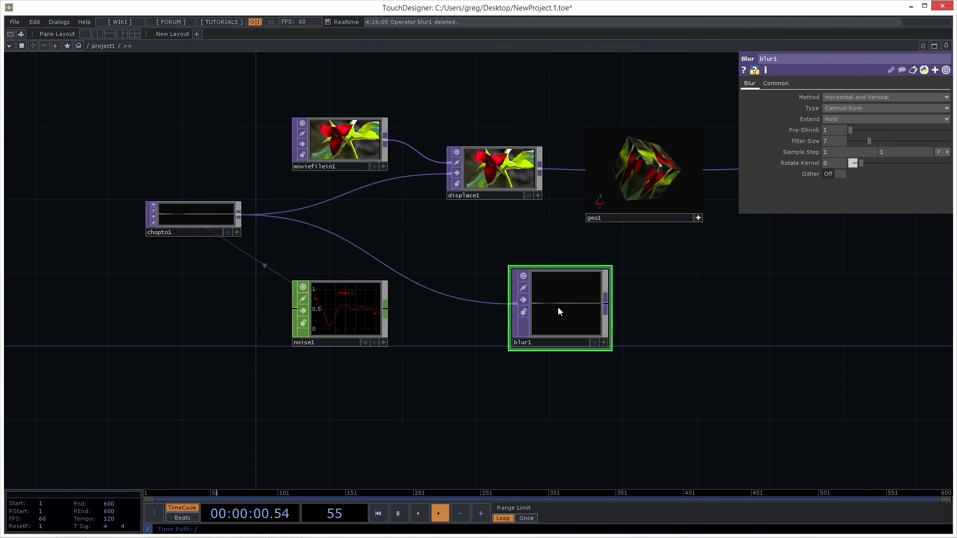
key("Delete")
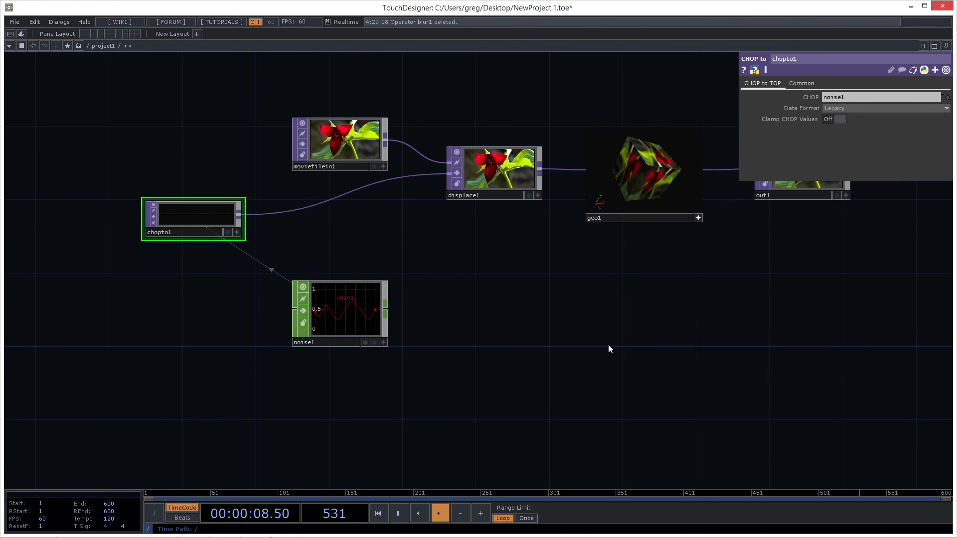
- Append an Edge TOP to out1's output, placed to its right in line with it
left_click_drag(608, 346, 553, 342)
left_click_drag(591, 322, 419, 328)
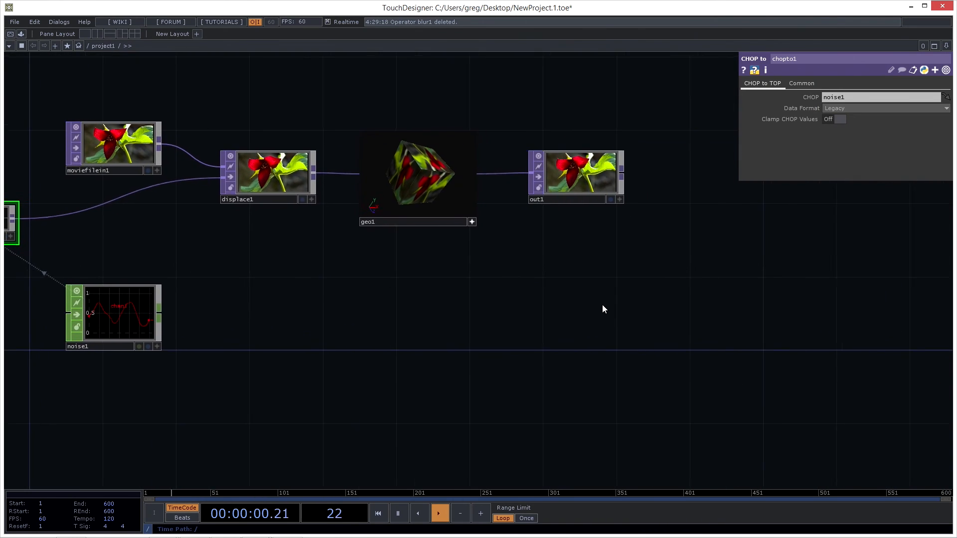
left_click_drag(609, 302, 561, 309)
left_click_drag(559, 246, 518, 256)
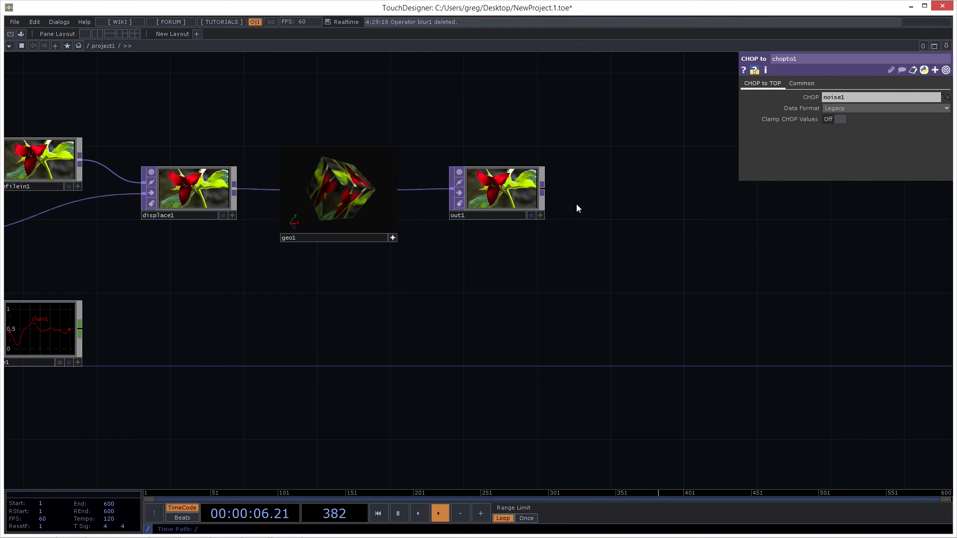
left_click_drag(576, 205, 531, 240)
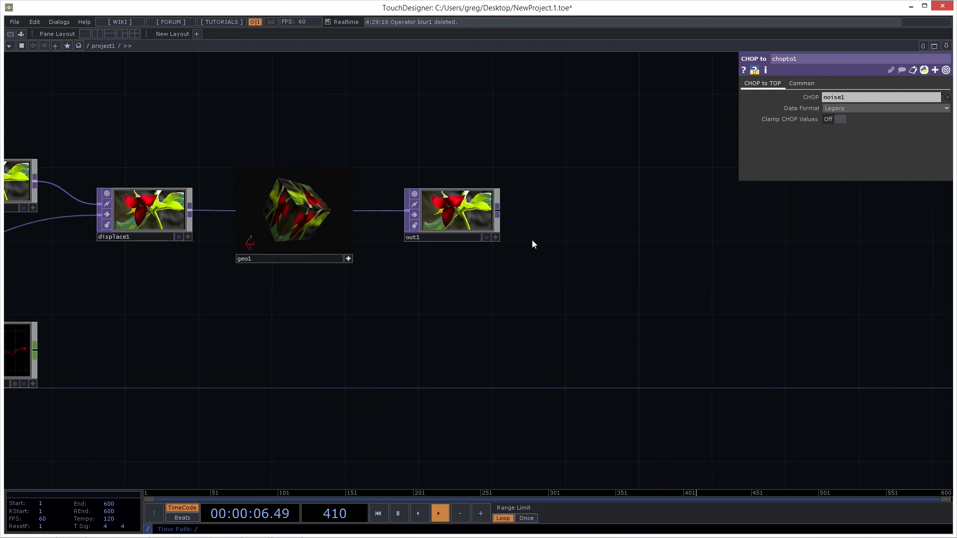
right_click(496, 212)
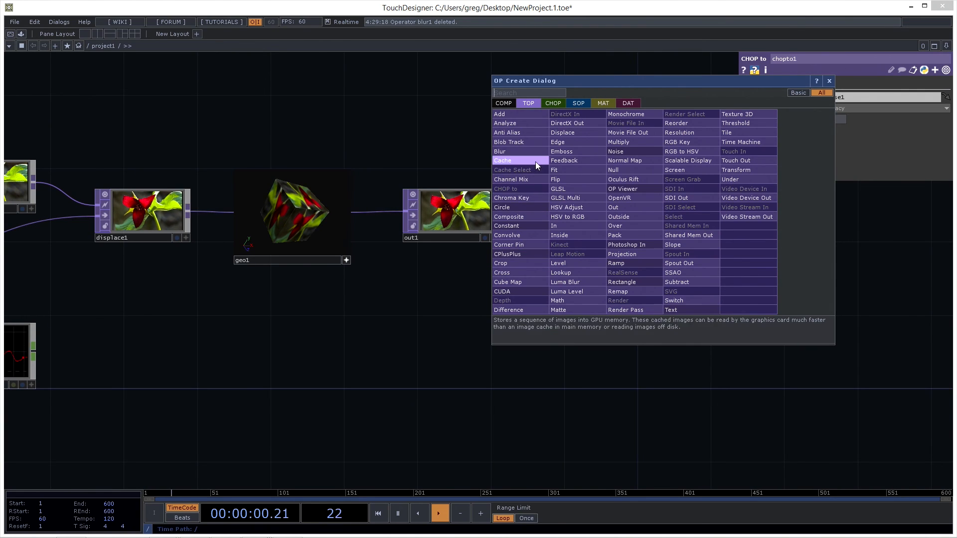
left_click(582, 142)
left_click(605, 216)
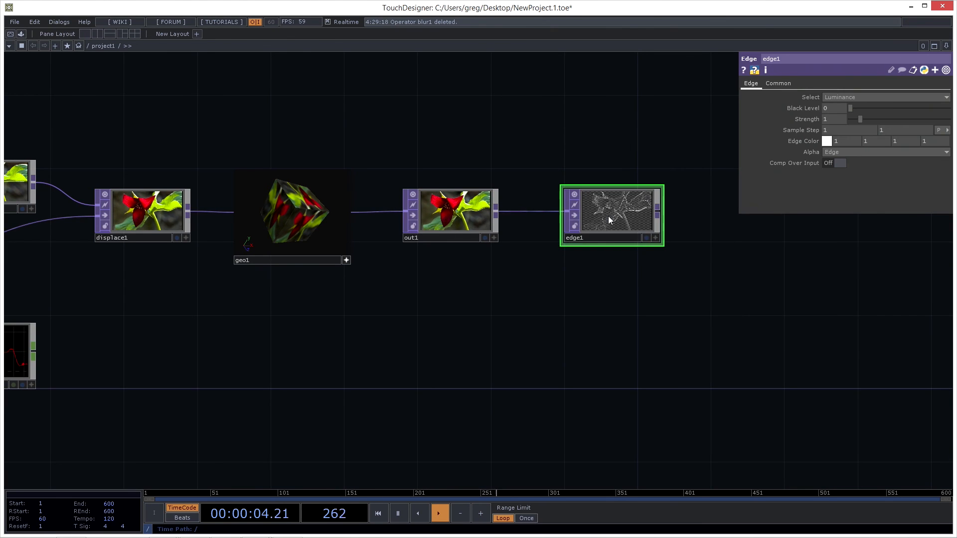
- Move edge1 further to the right of out1 to widen the gap between them
scroll(619, 259, "up", 2)
left_click_drag(620, 266, 565, 348)
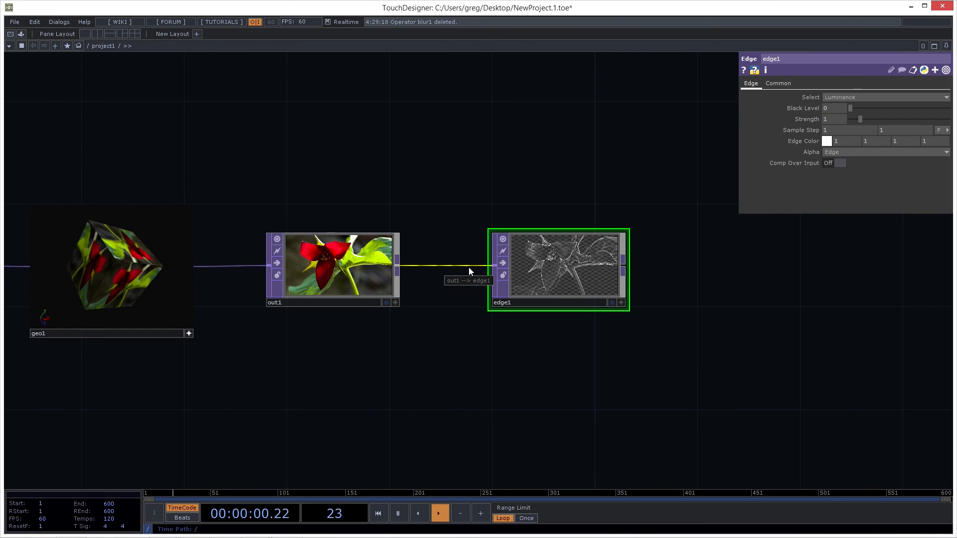
left_click_drag(574, 266, 669, 264)
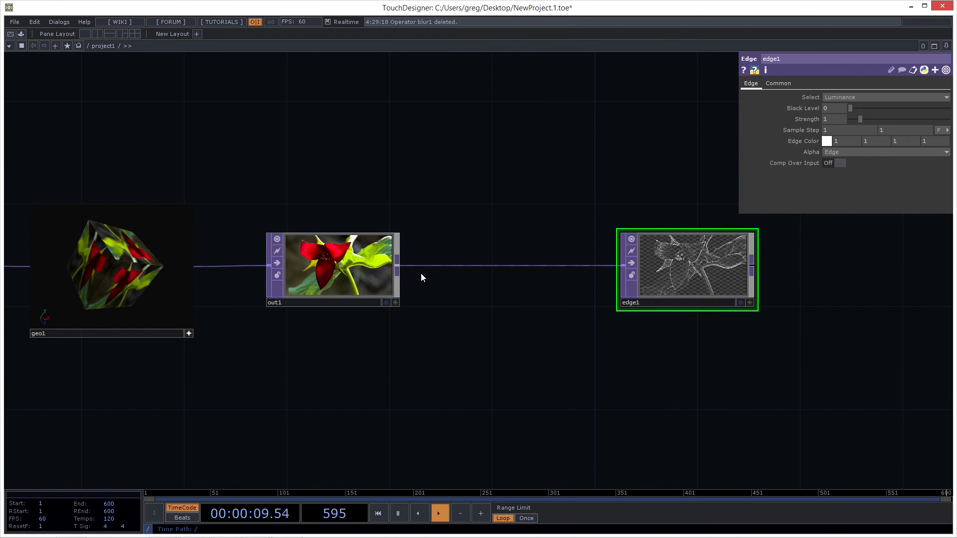
- Insert a Blur TOP into the connection between out1 and edge1, placed below the wire, and delete it again
left_click(396, 267)
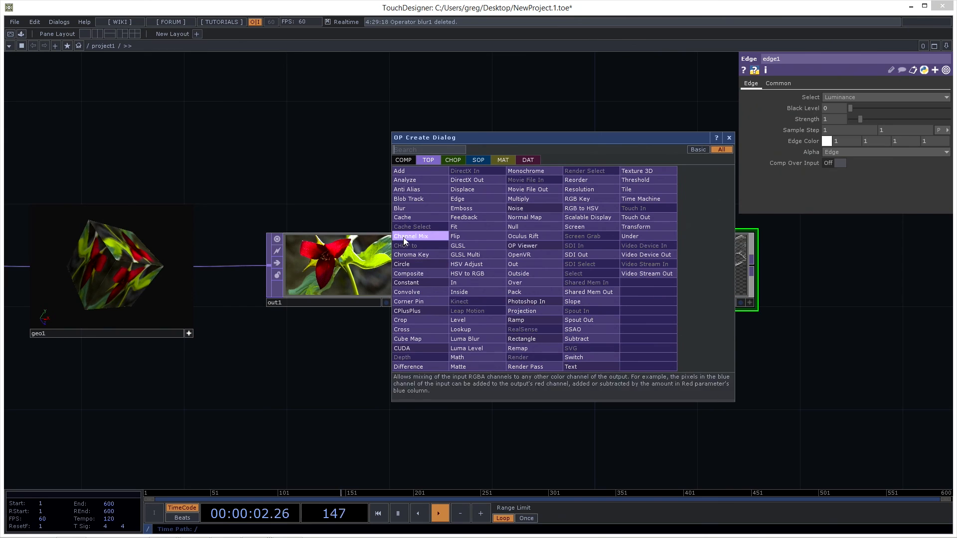
left_click(408, 208)
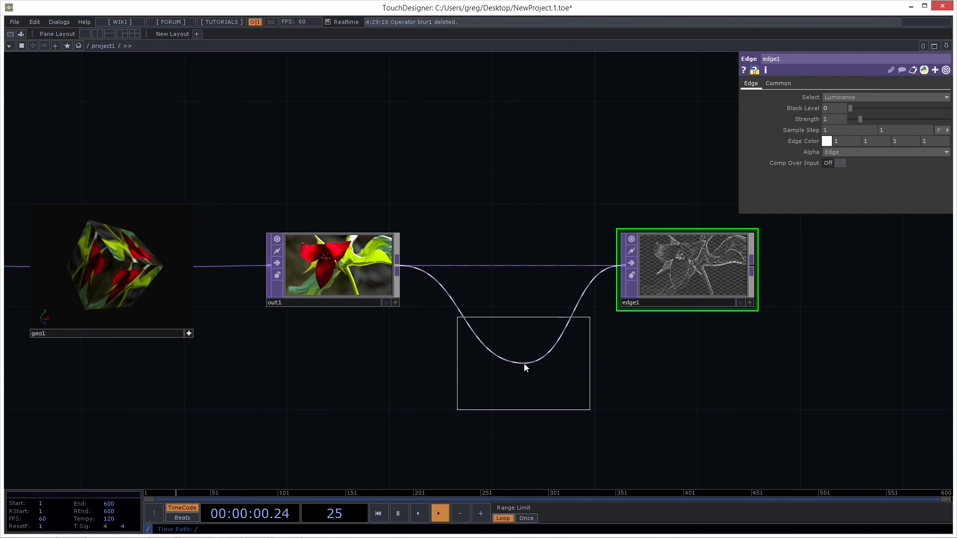
left_click(528, 370)
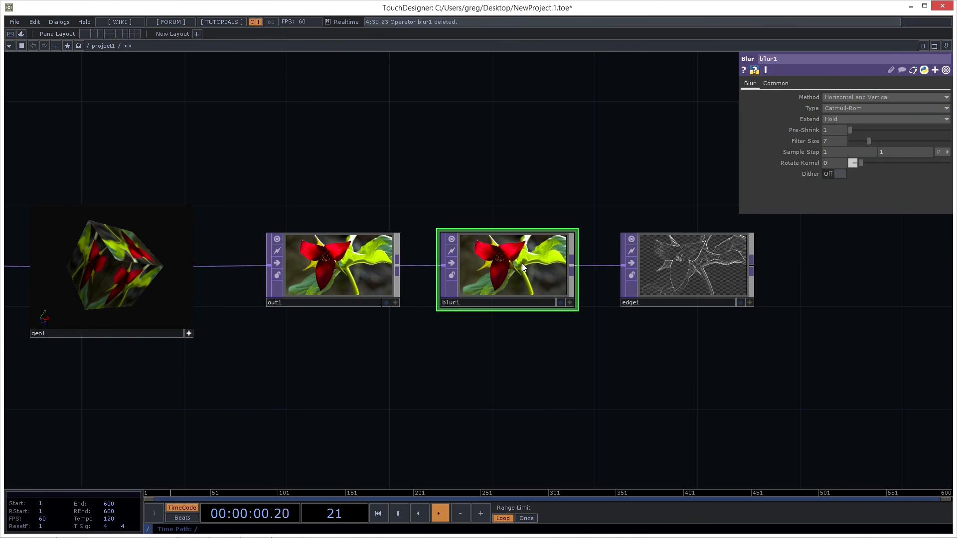
key("Delete")
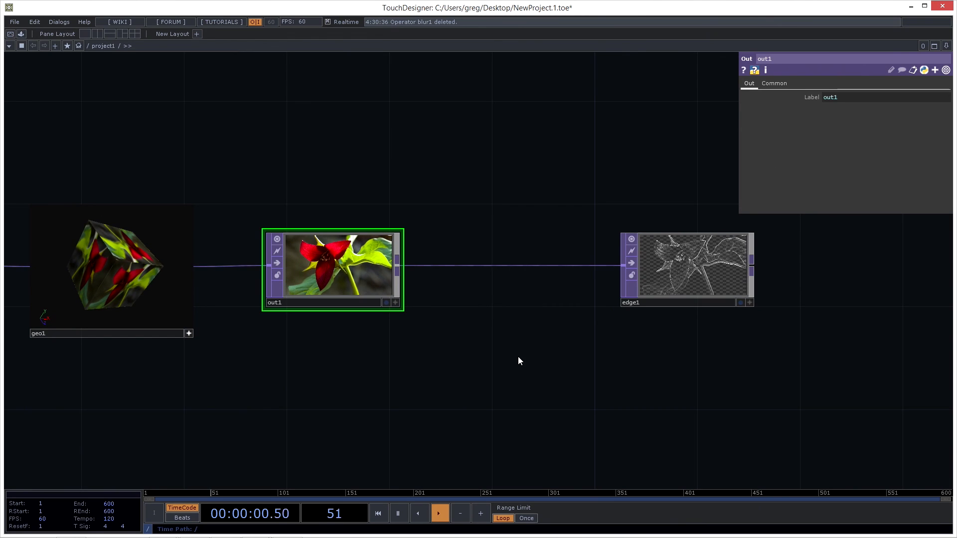
- Create an unconnected Blur TOP below the wire, then connect out1 to its input and its output to edge1
key("Tab")
left_click(357, 334)
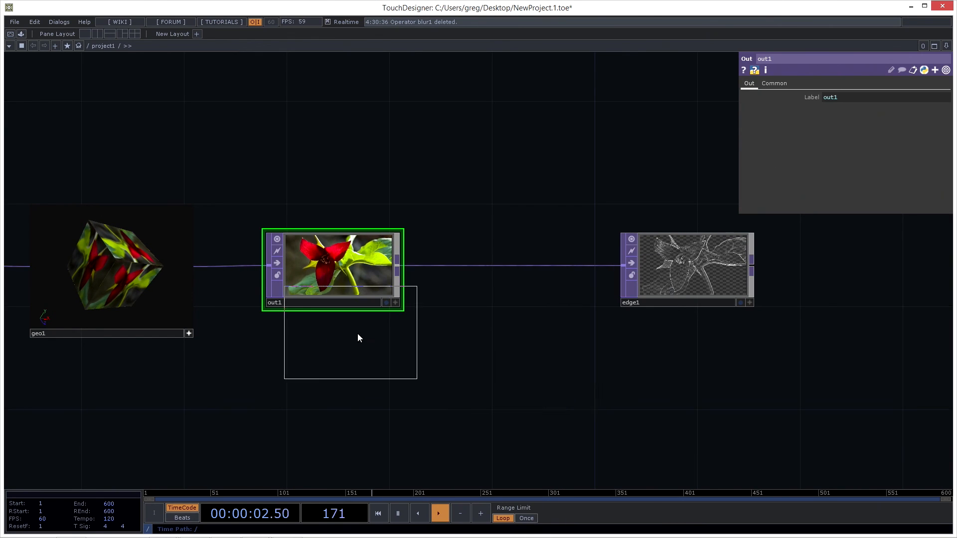
left_click(518, 374)
left_click_drag(396, 265, 442, 351)
left_click_drag(572, 351, 608, 267)
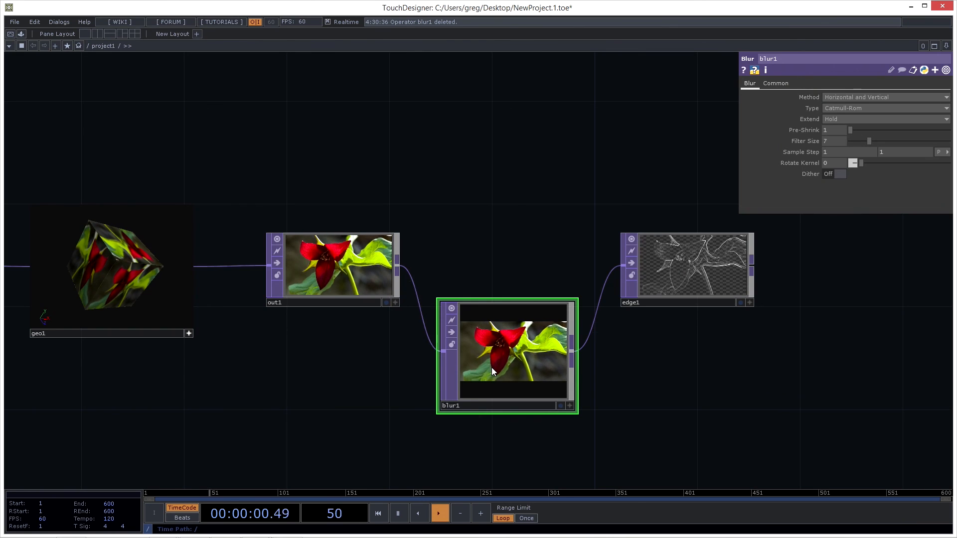
- Align blur1 between out1 and edge1, reduce its height to match theirs, and shift out1 slightly to the left
left_click_drag(492, 367, 492, 290)
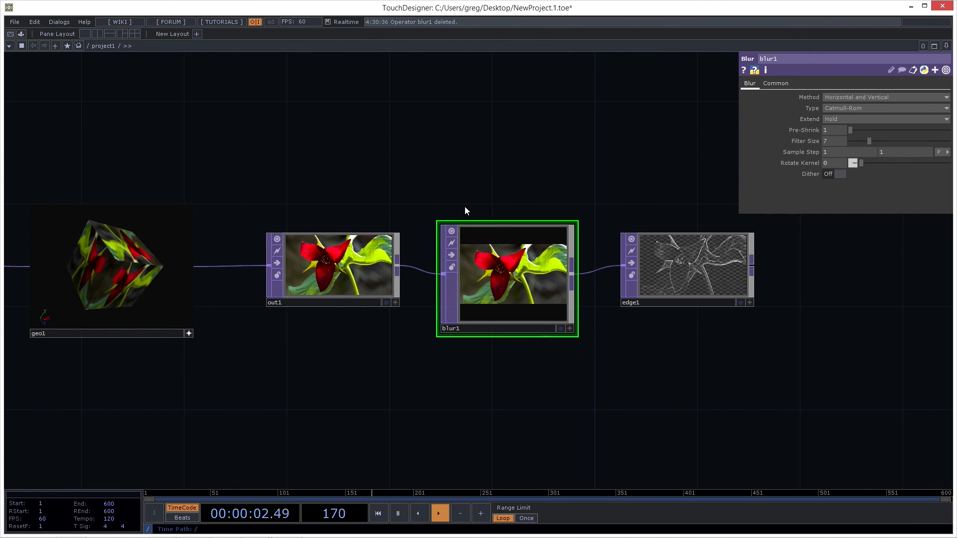
left_click_drag(351, 279, 320, 278)
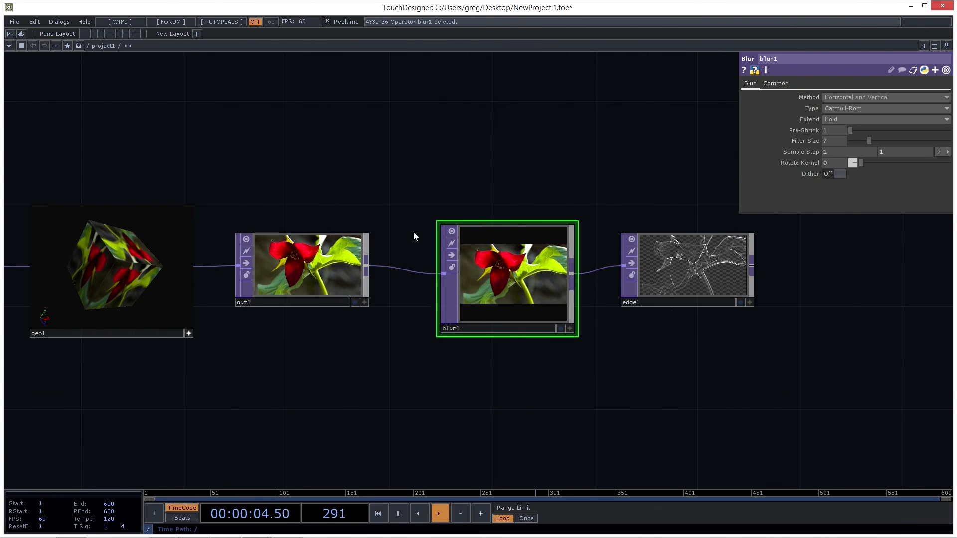
left_click(519, 224)
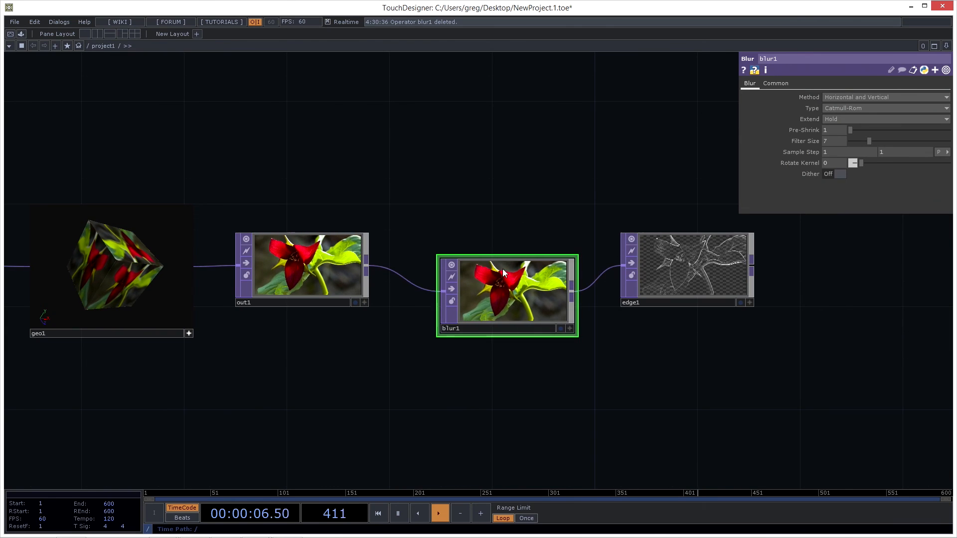
left_click_drag(505, 278, 500, 267)
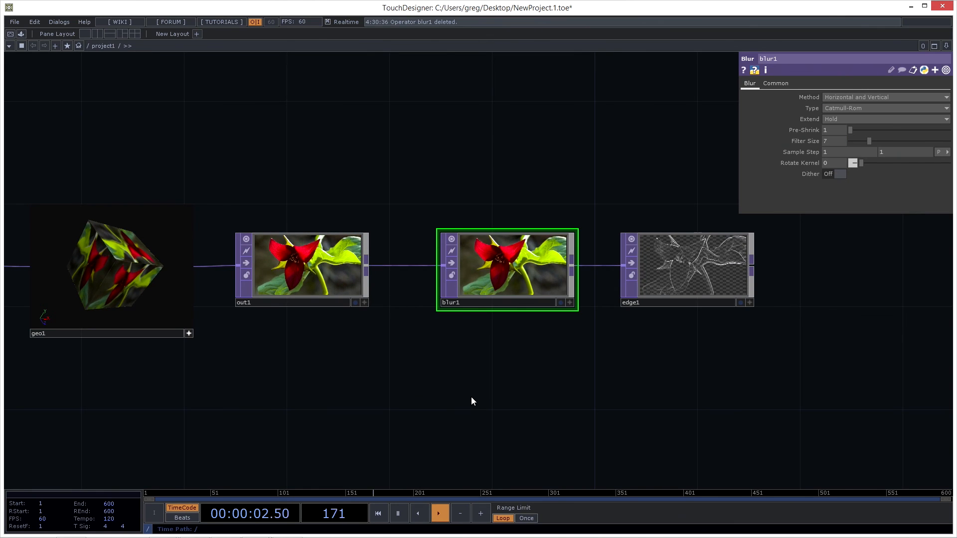
- Branch a second Blur TOP from out1's output, placed directly below blur1
right_click(367, 266)
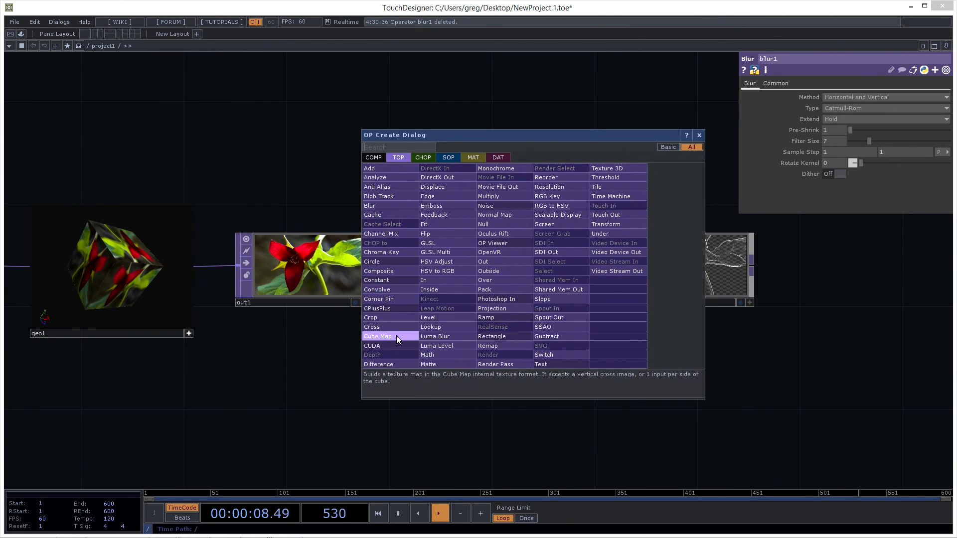
left_click(377, 205)
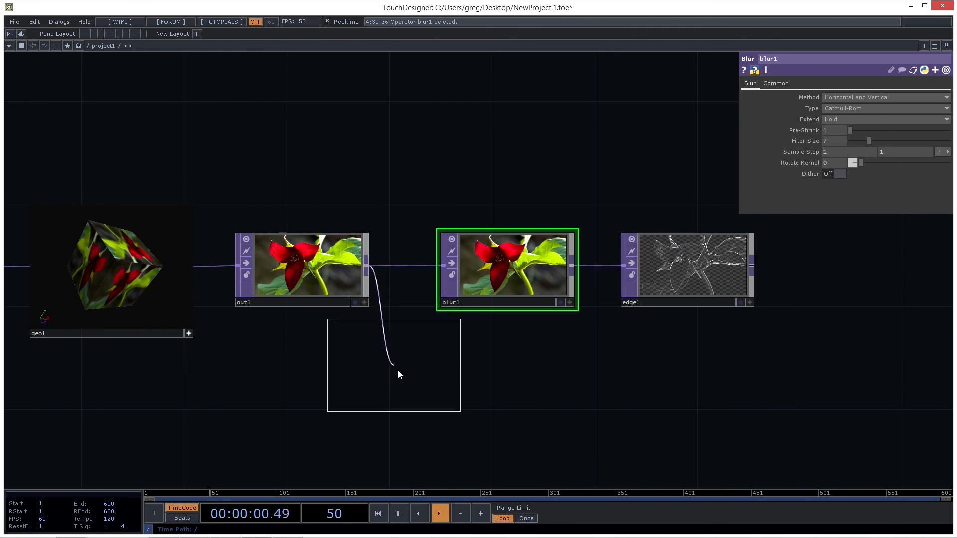
left_click(507, 395)
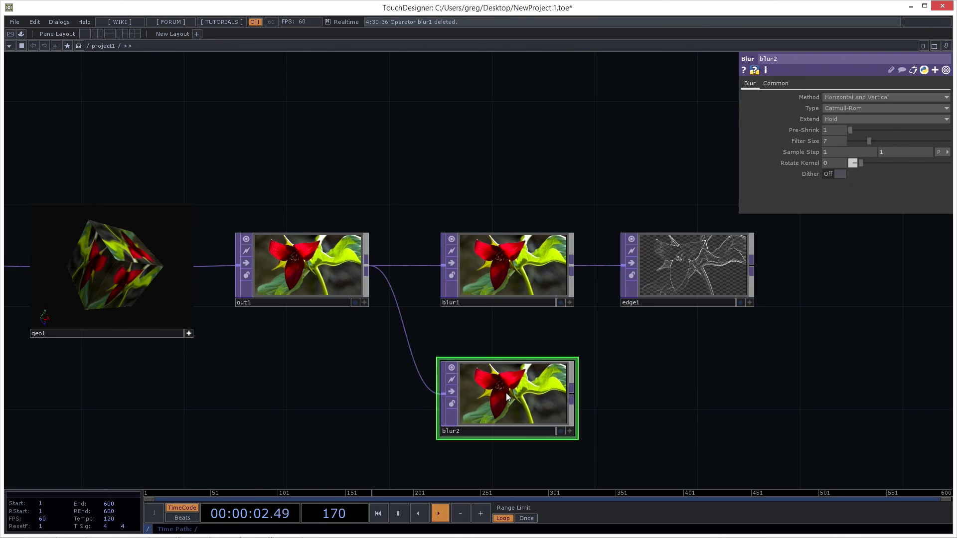